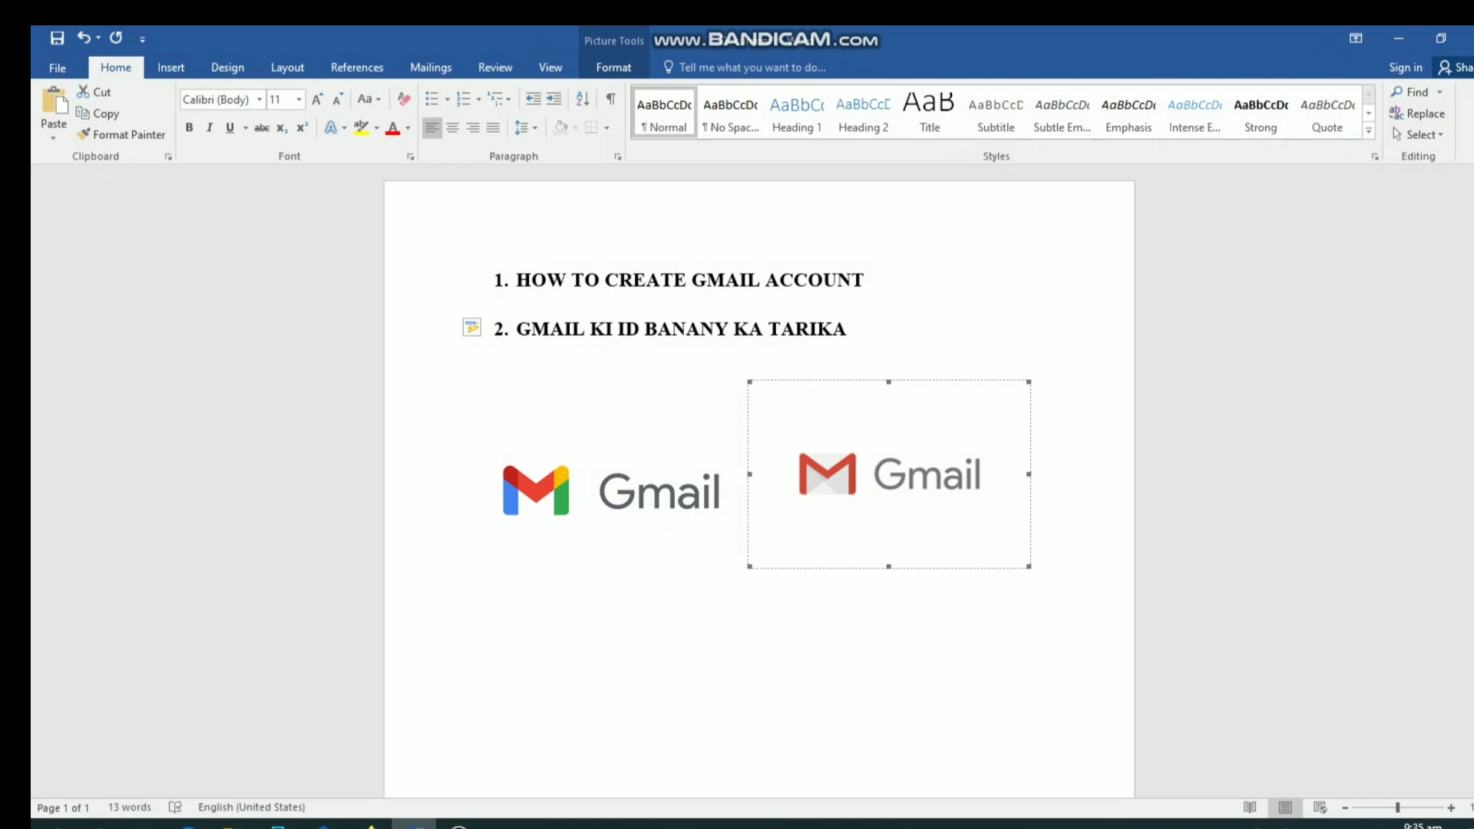
Step: Minimize the Word document and launch Google Chrome on a new tab
{"action": "left_click", "coordinate": [1399, 39]}
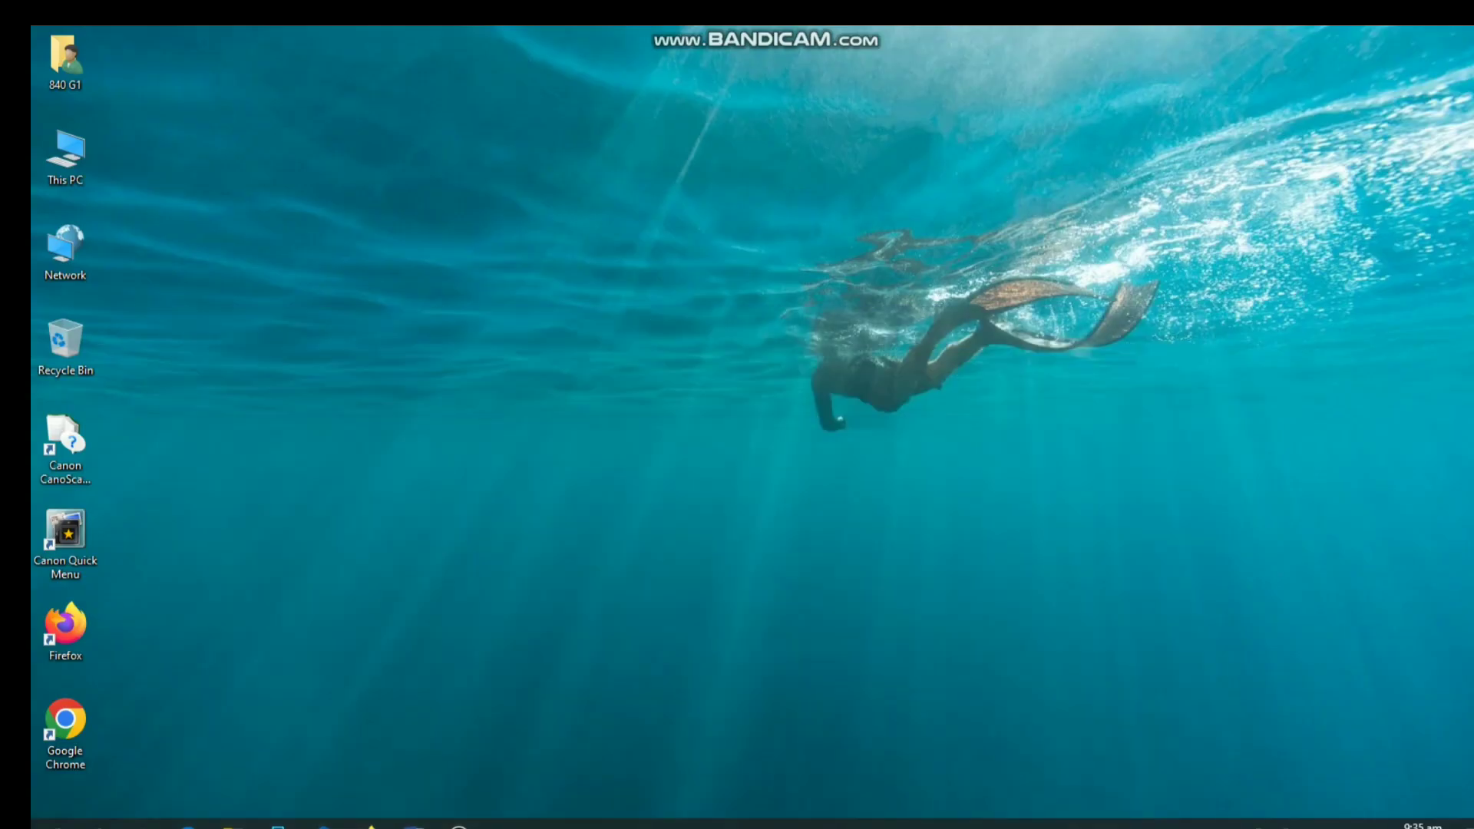
{"action": "double_click", "coordinate": [65, 726]}
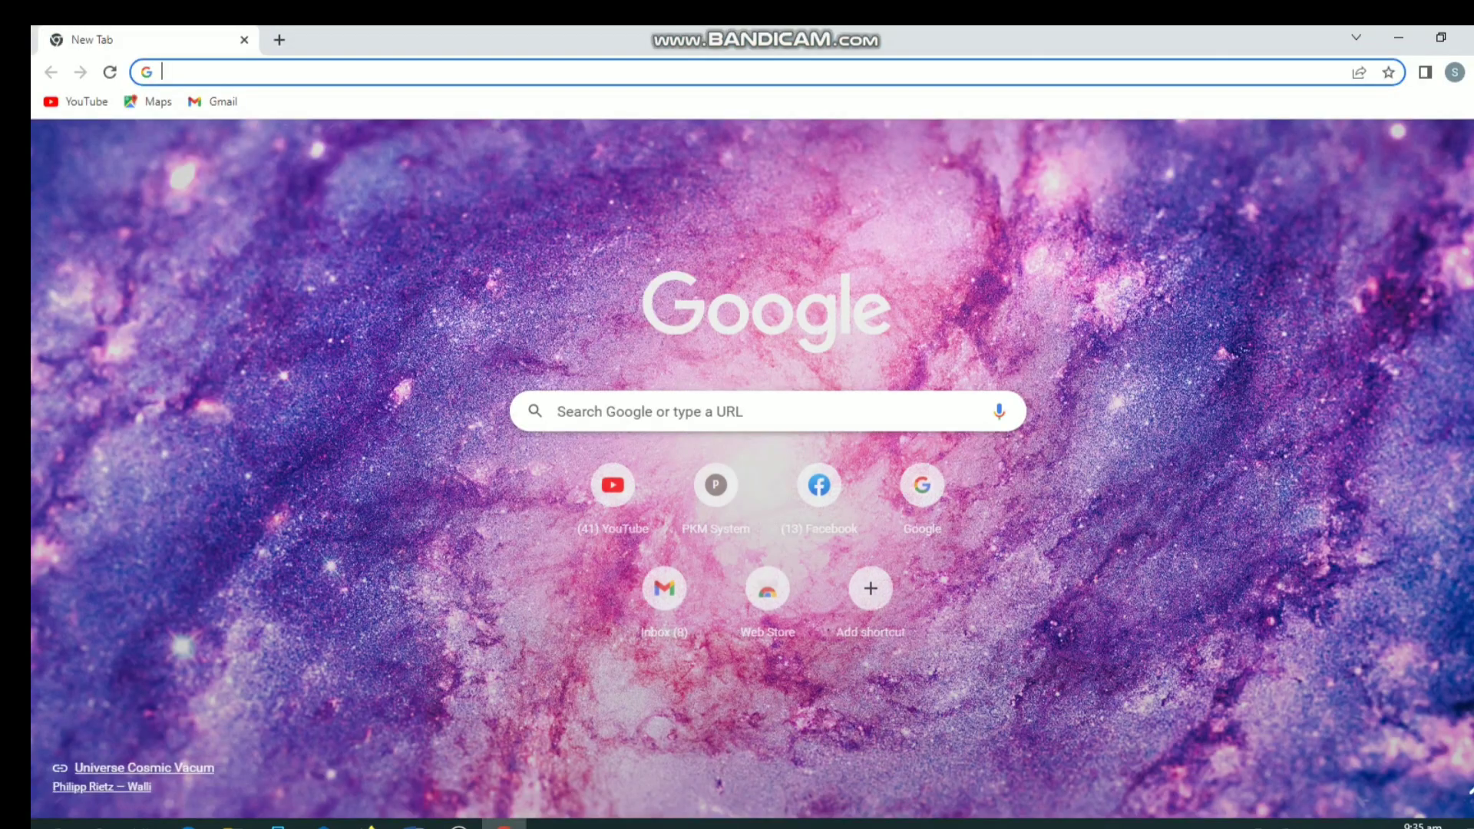
{"action": "left_click", "coordinate": [559, 411]}
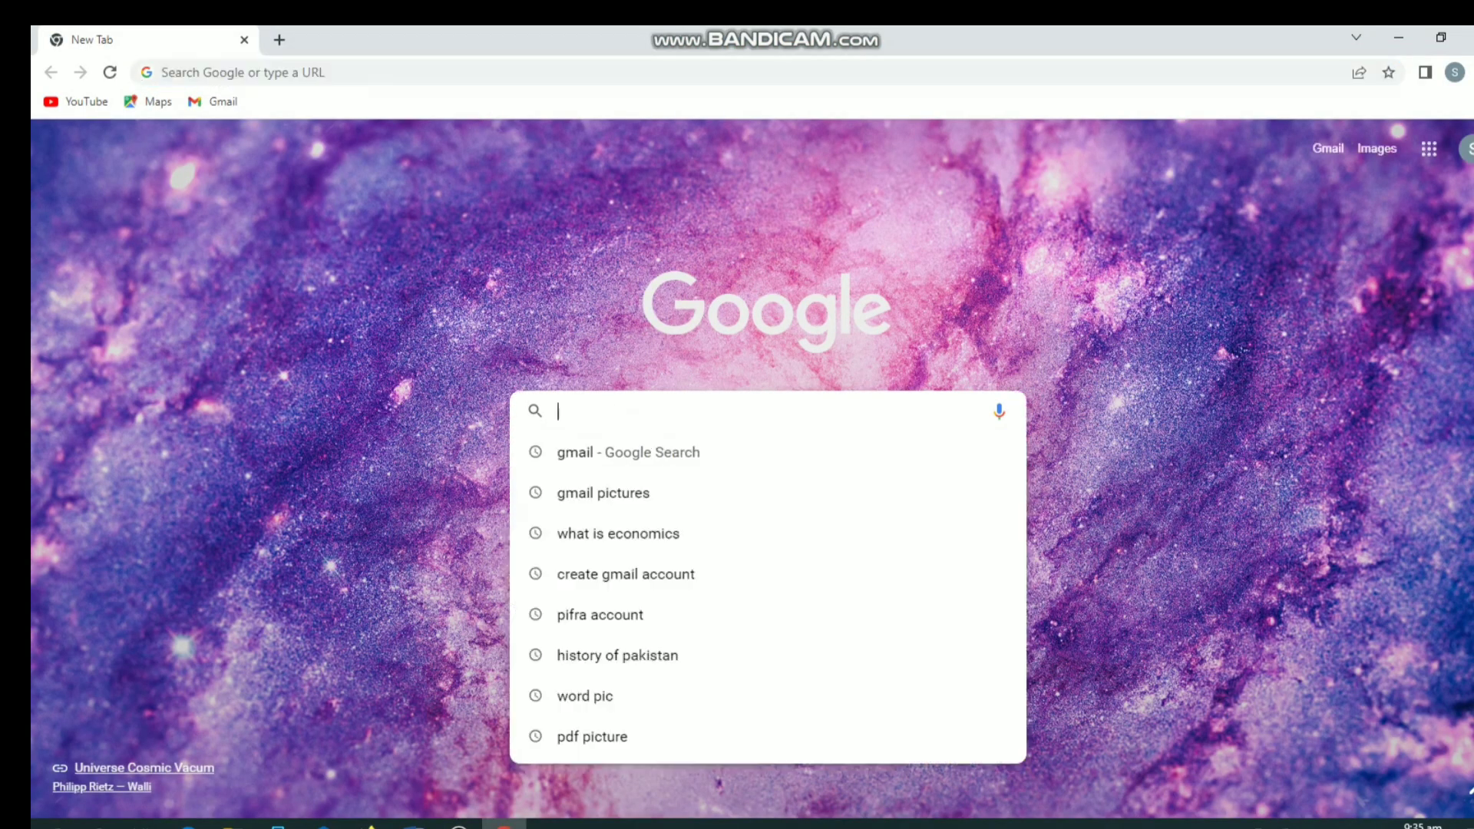
Step: Search for GOOGLE and open the google.com homepage from the first result
{"action": "type", "text": "GOO"}
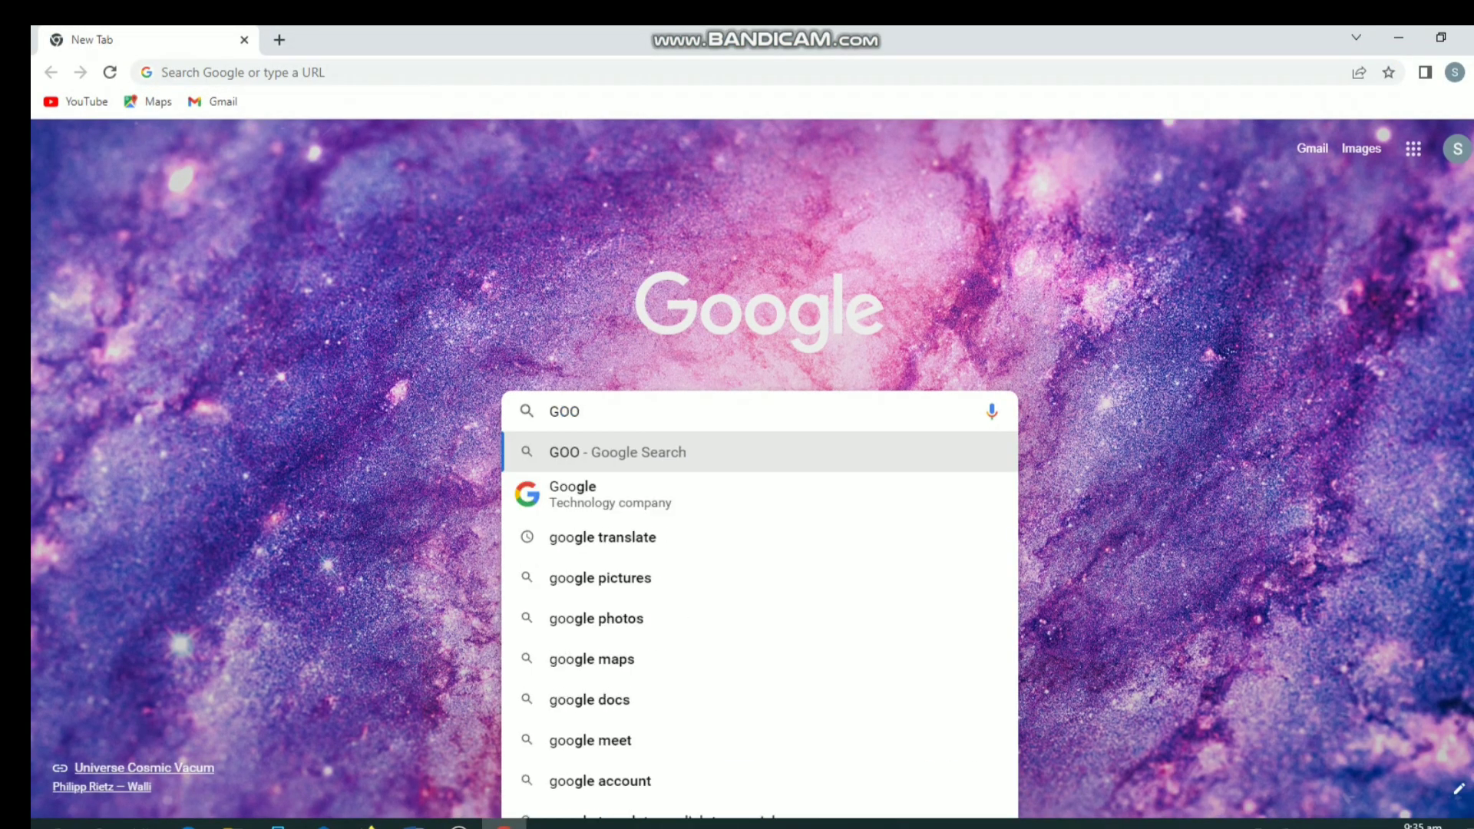
{"action": "type", "text": "GLE"}
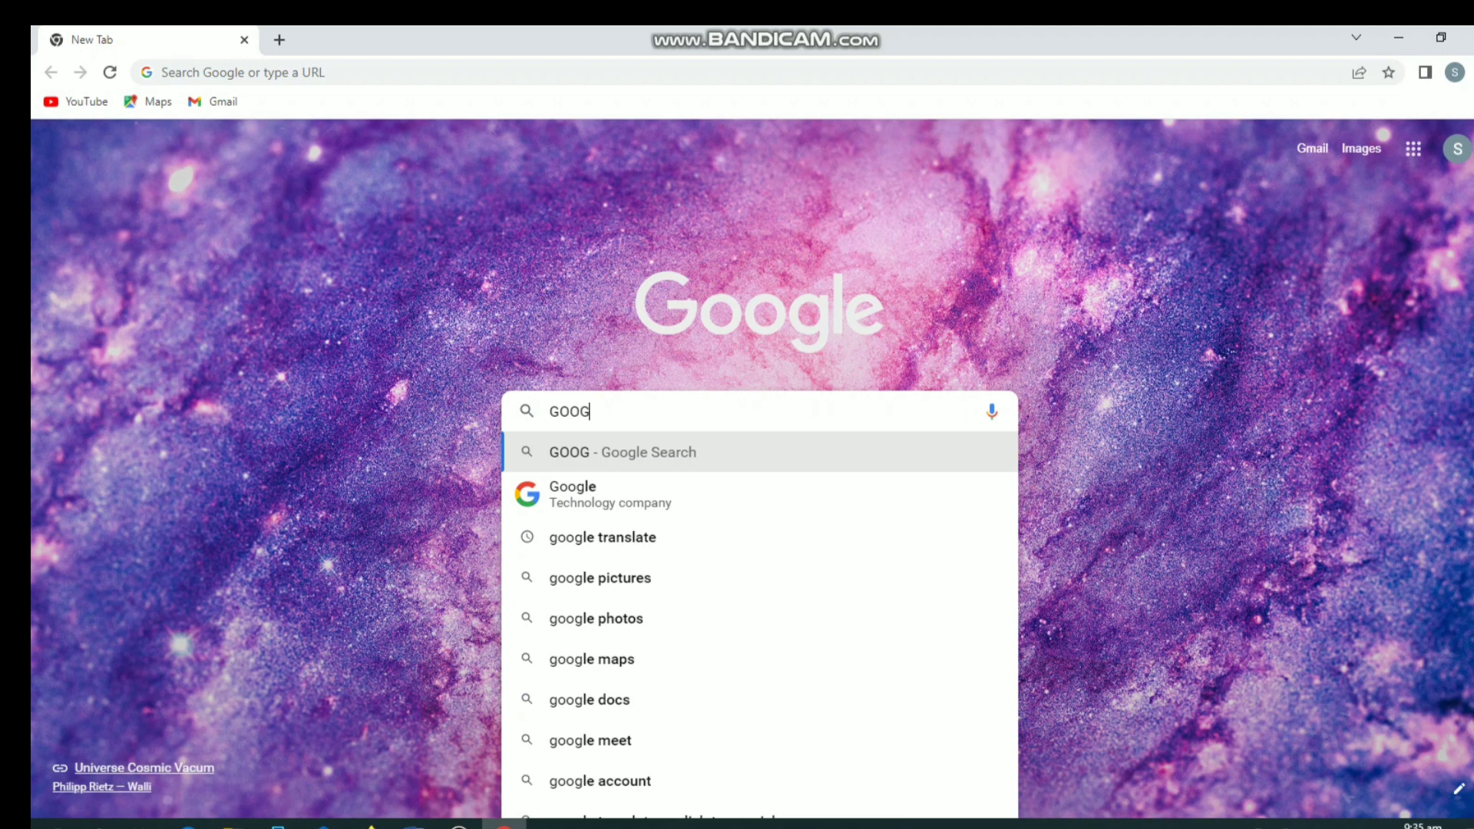
{"action": "key", "text": "Return"}
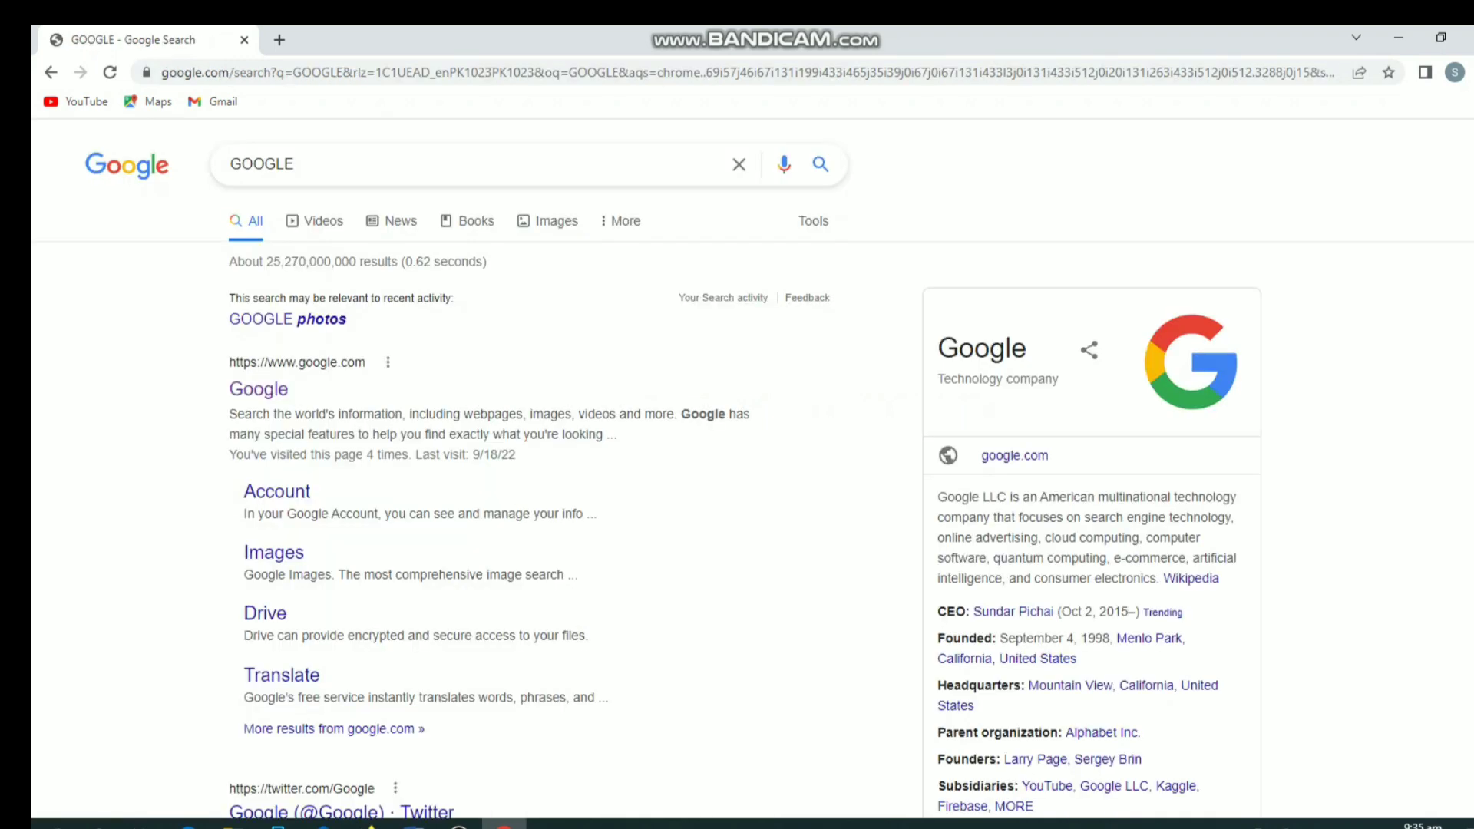
{"action": "left_click", "coordinate": [258, 389]}
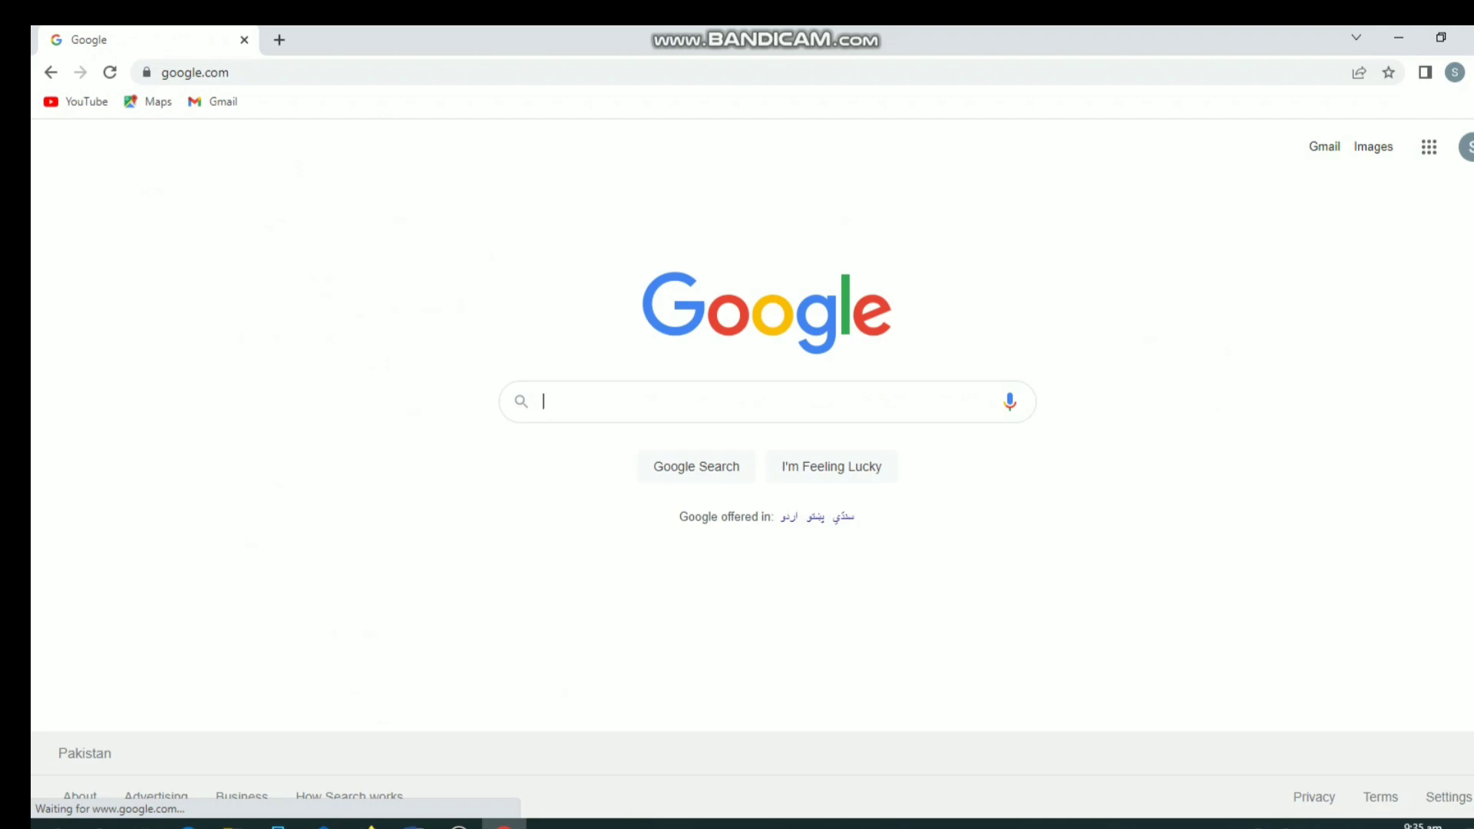
Step: Search for 'create gmail account' using the autocomplete suggestion
{"action": "left_click", "coordinate": [543, 401]}
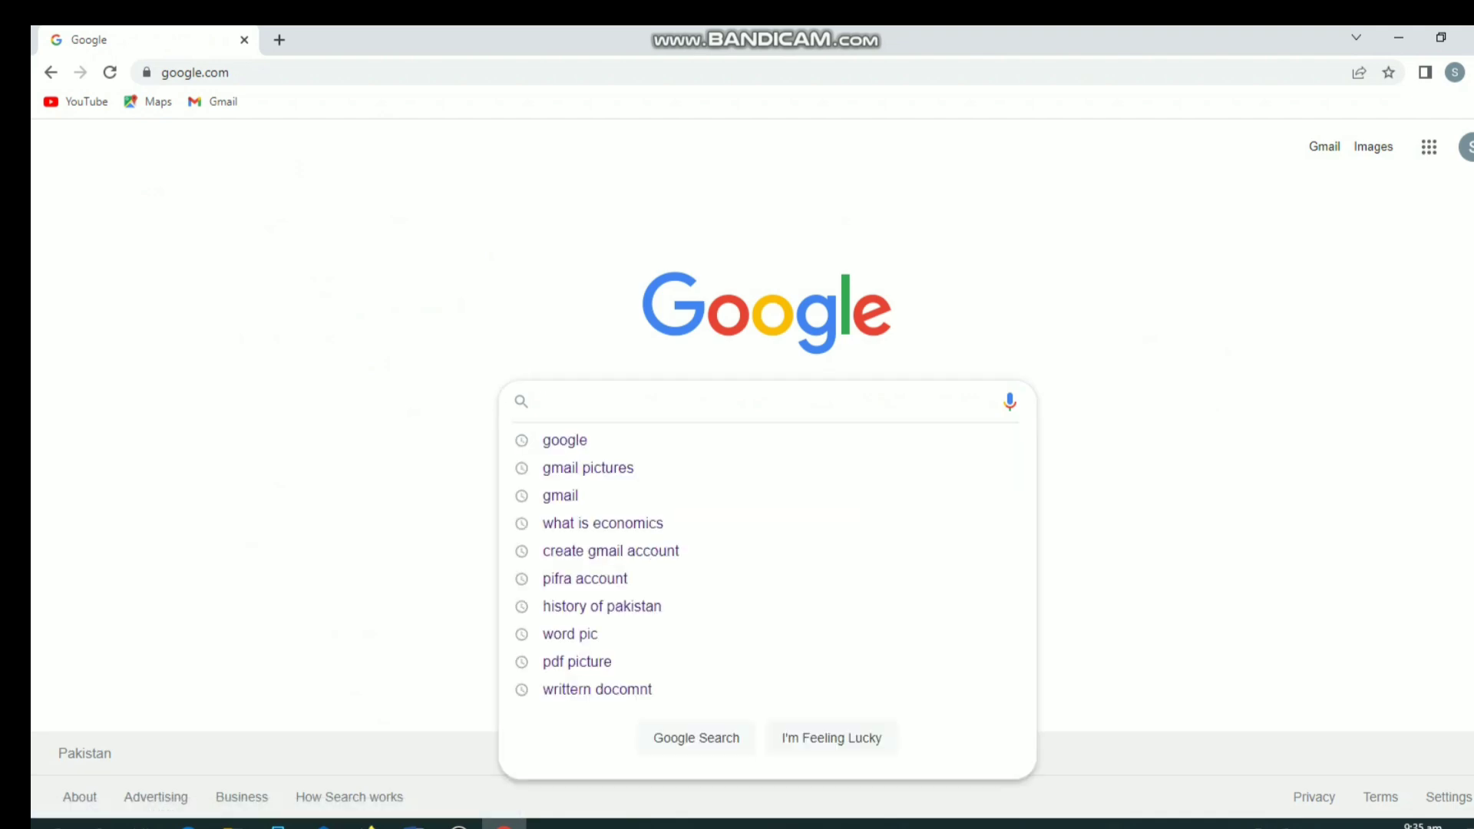
{"action": "type", "text": "CREATE"}
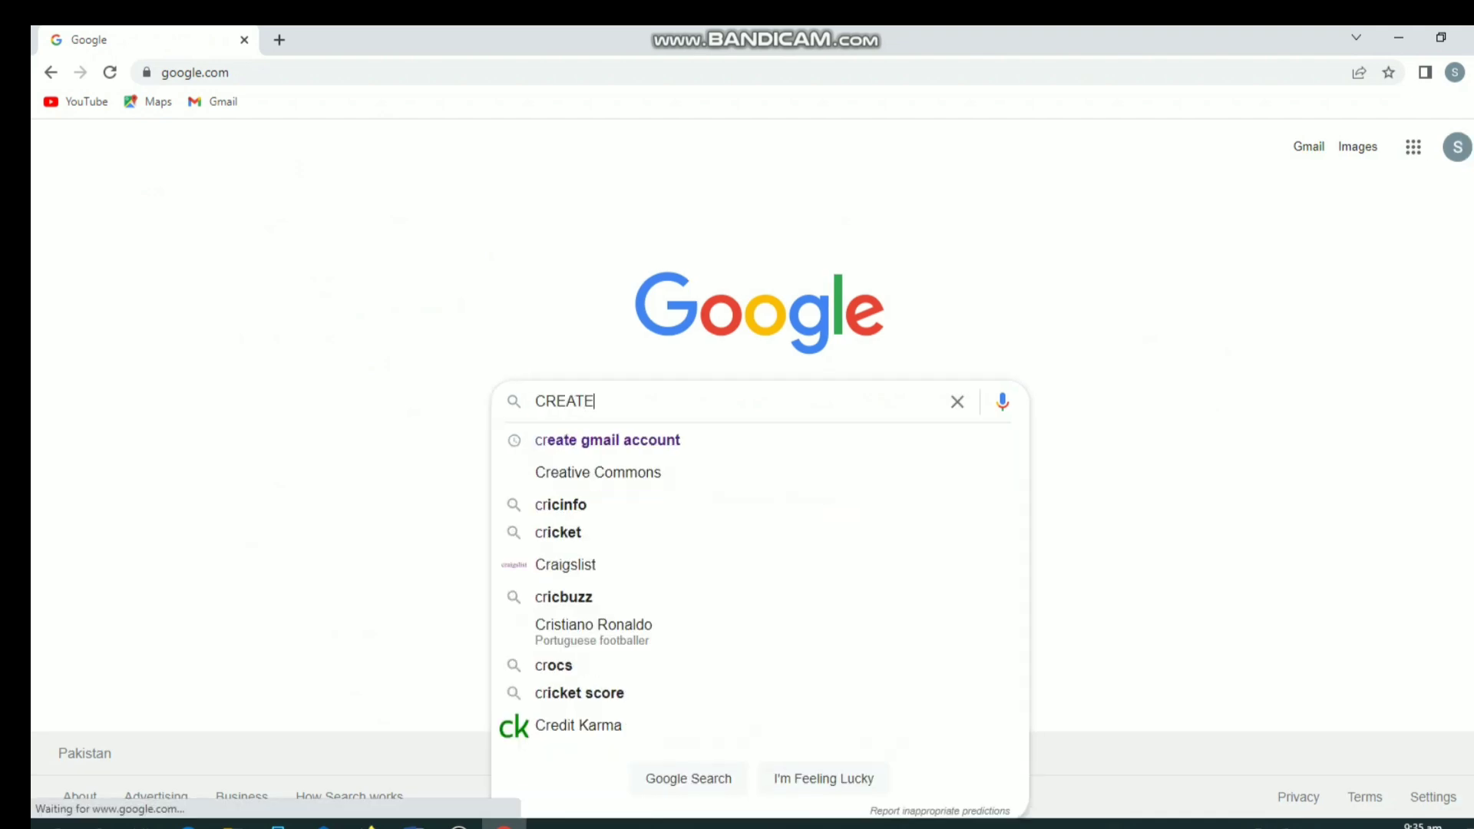
{"action": "key", "text": "Down"}
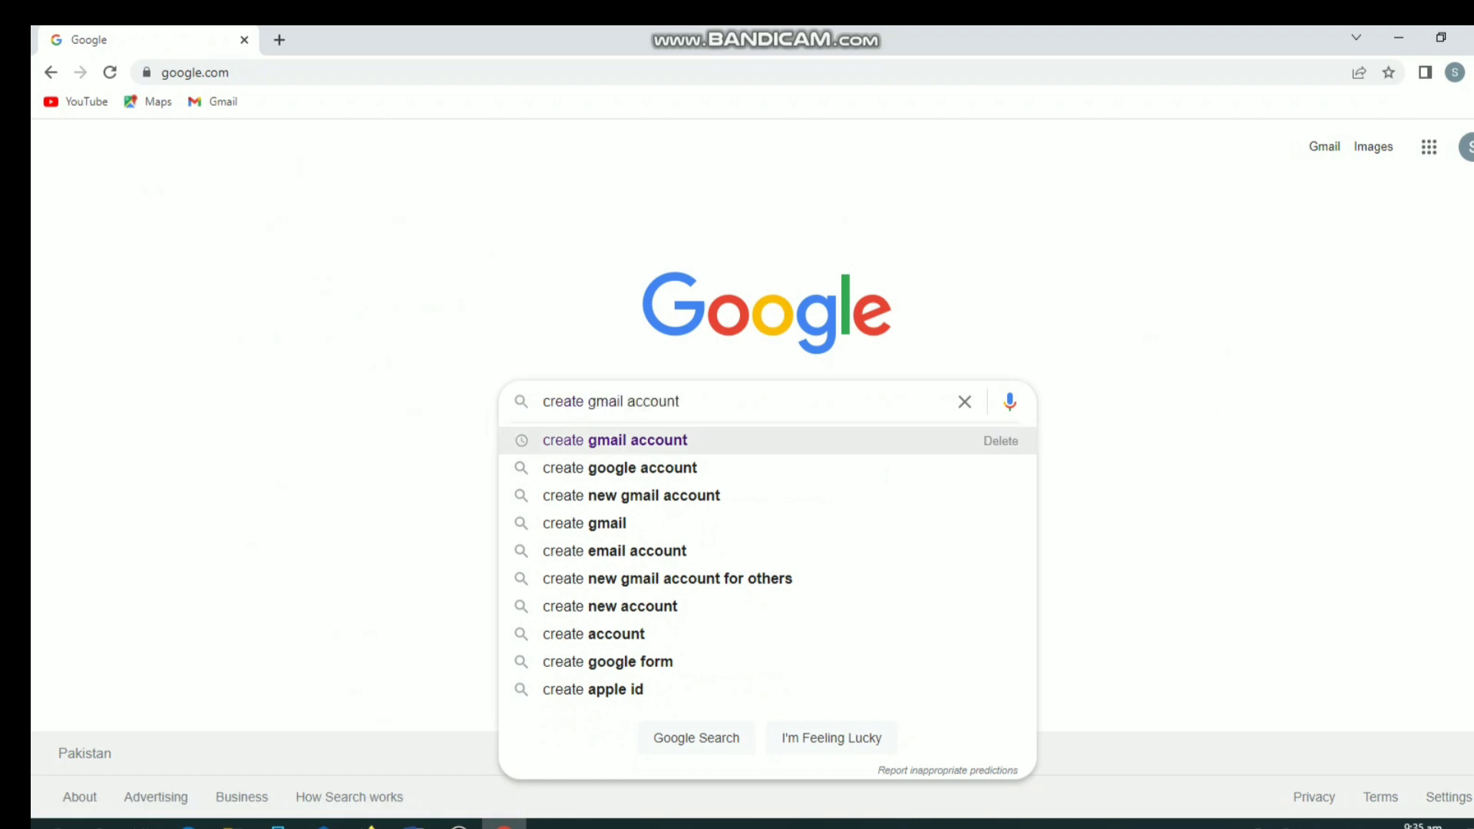
{"action": "key", "text": "Return"}
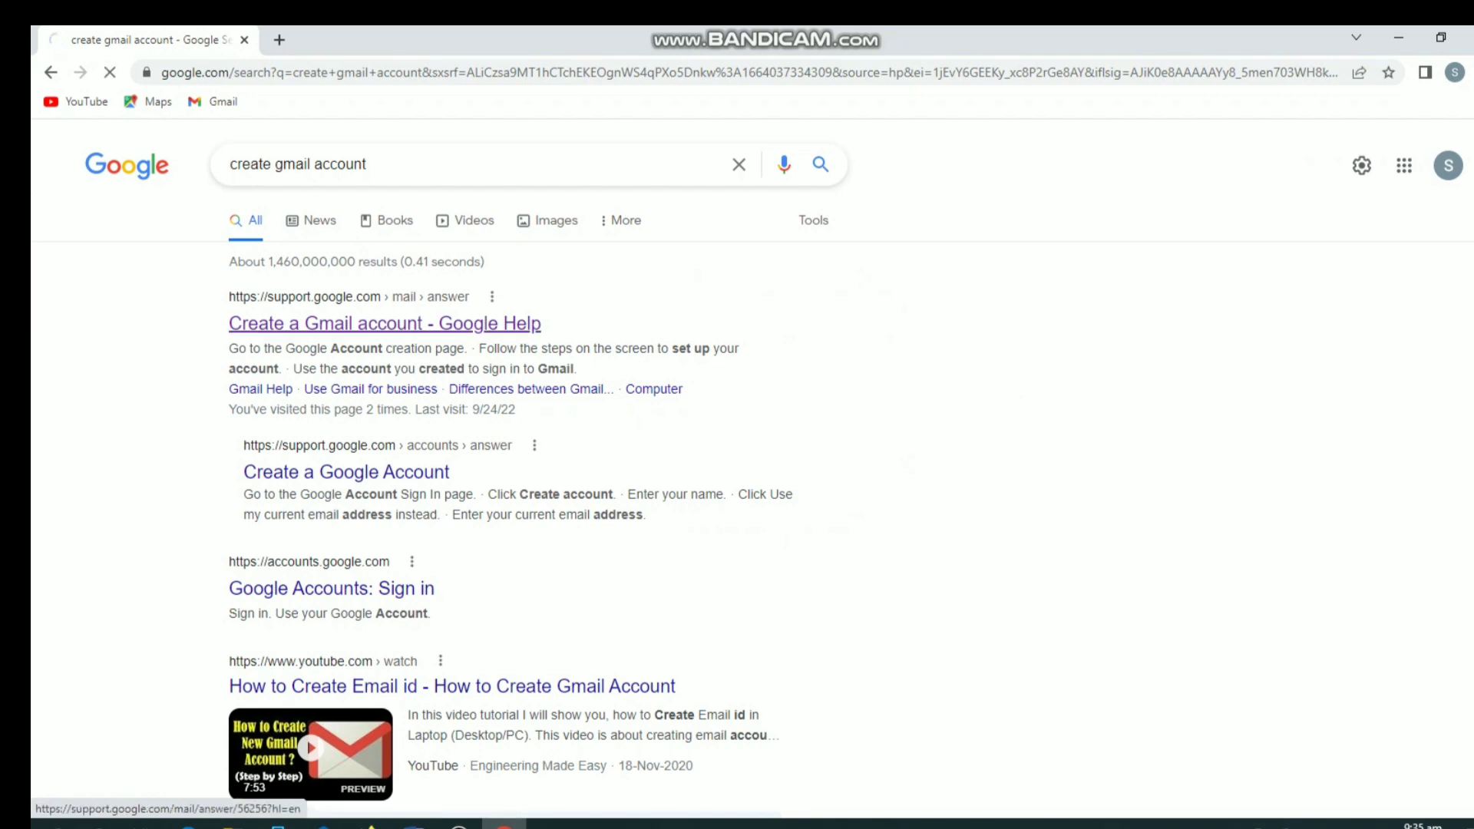
Step: Open the 'Create a Gmail account' help article and launch its Create an account form
{"action": "left_click", "coordinate": [384, 323]}
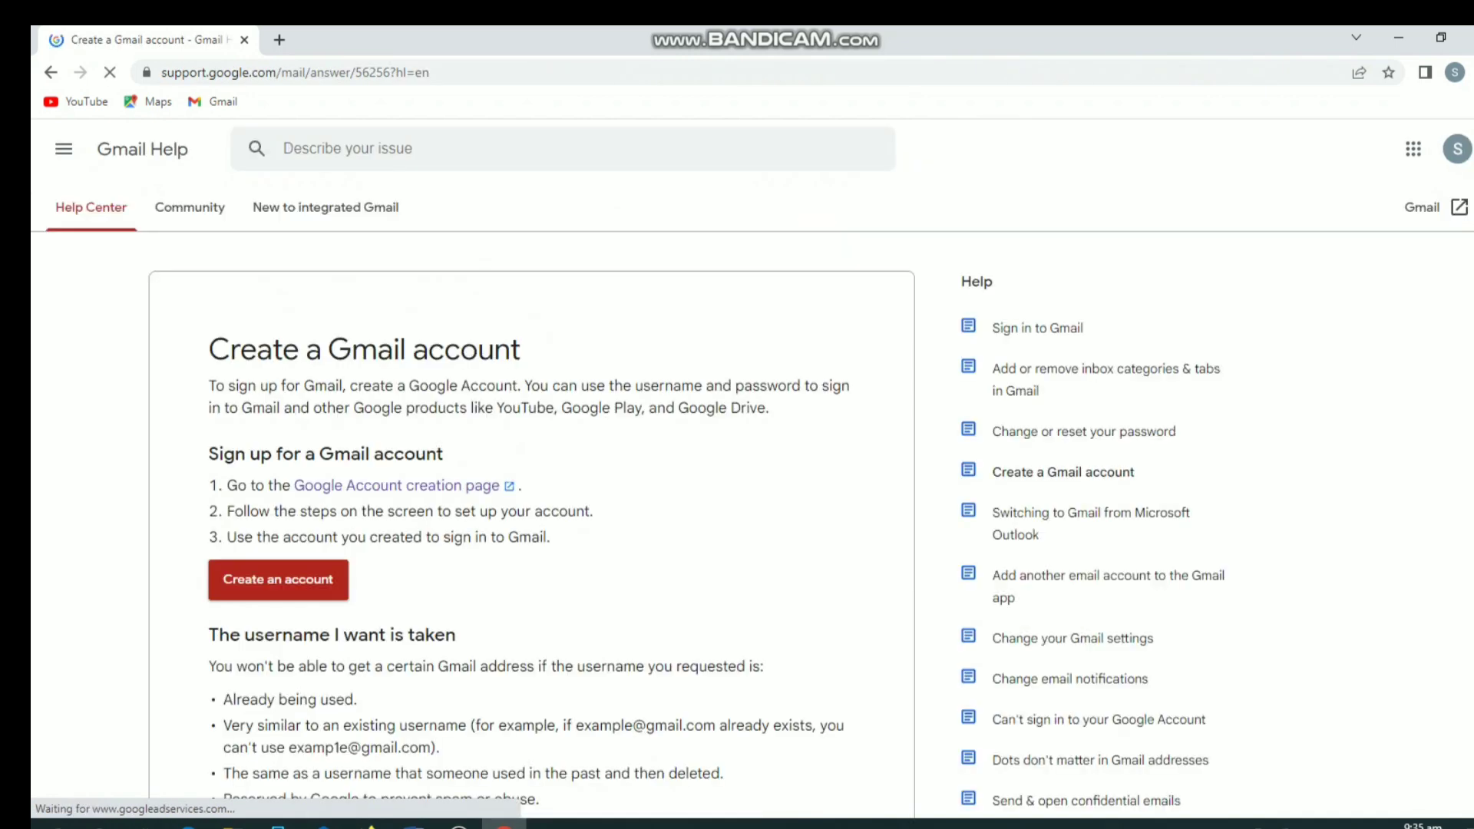
{"action": "scroll", "coordinate": [753, 495], "scroll_direction": "down", "scroll_amount": 2}
{"action": "scroll", "coordinate": [752, 495], "scroll_direction": "up", "scroll_amount": 2}
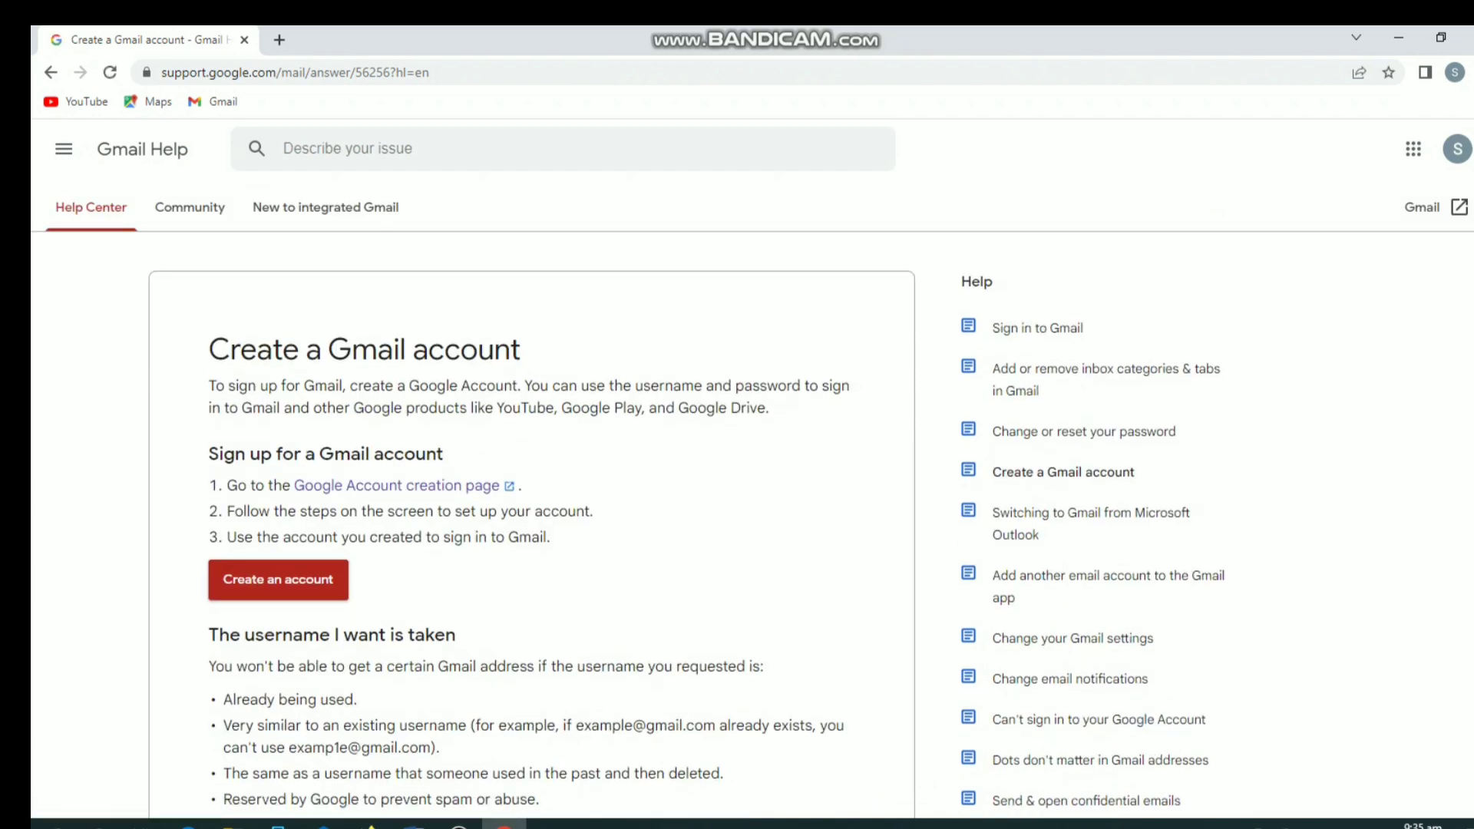
{"action": "left_click", "coordinate": [278, 580]}
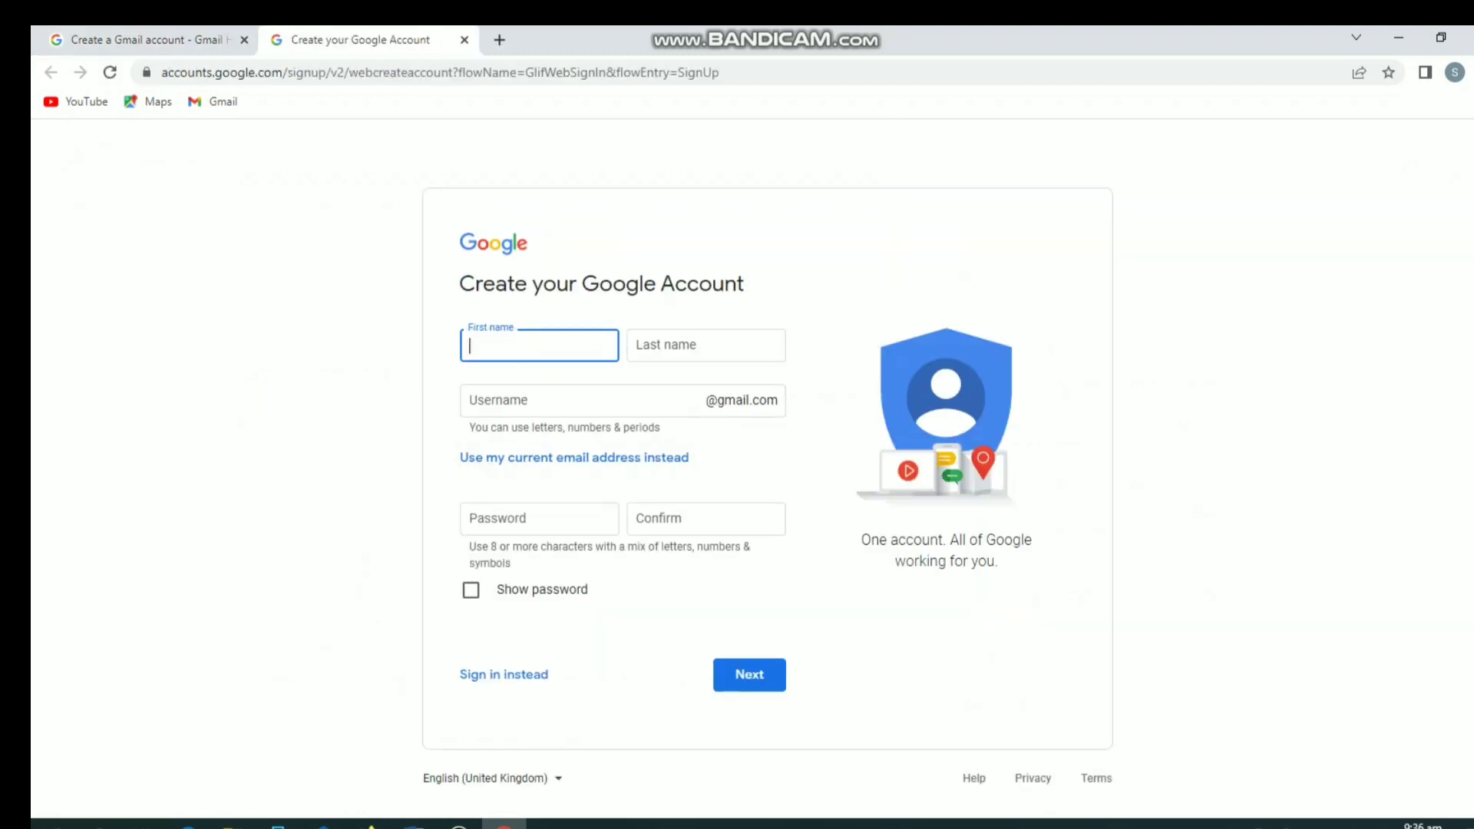
Step: Enter the user's first and last name in the sign-up form
{"action": "left_click", "coordinate": [706, 345]}
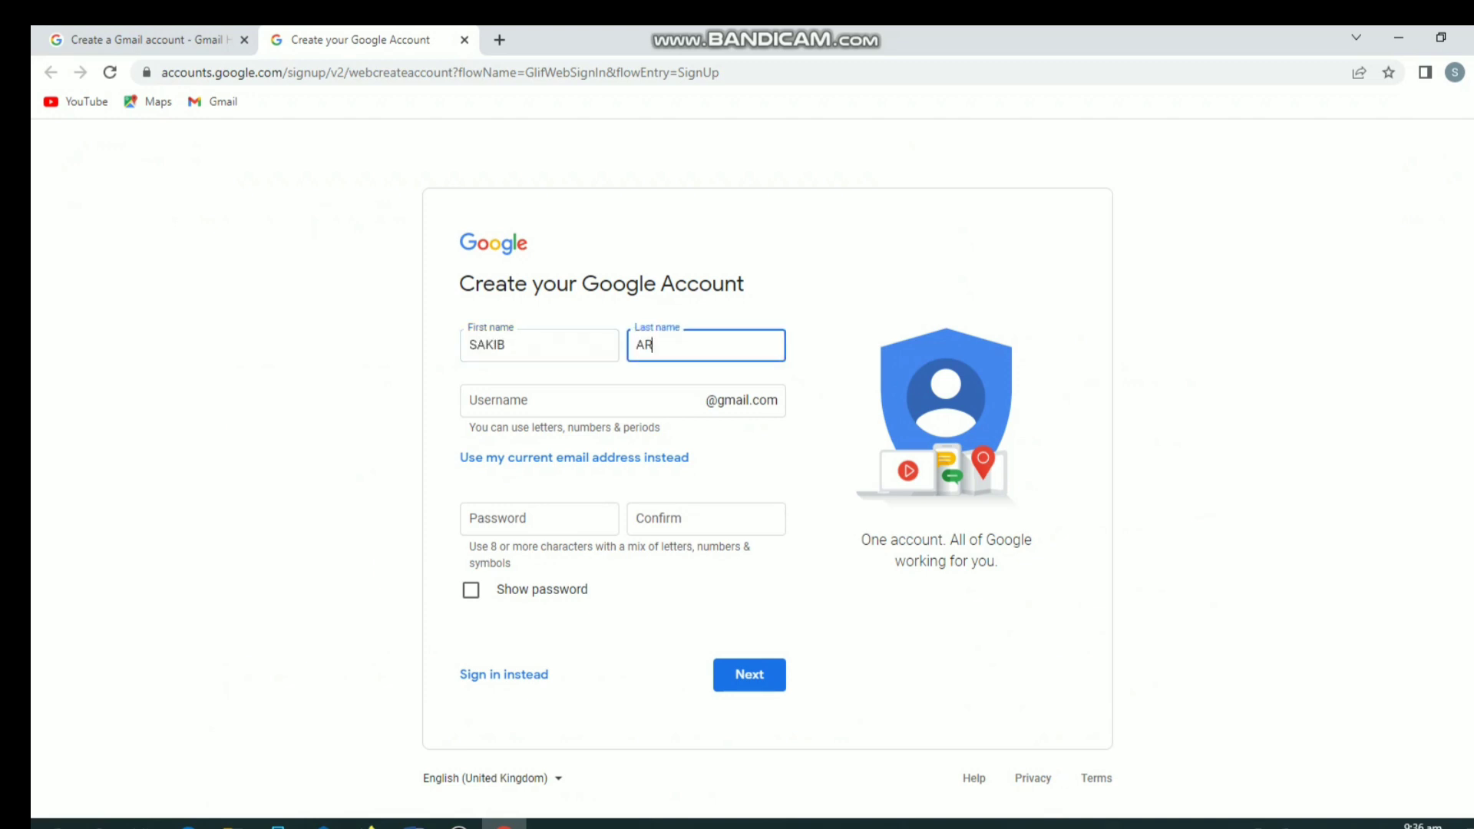
Step: Enter a name-based Gmail username, trimming trailing digits from it
{"action": "left_click", "coordinate": [584, 400]}
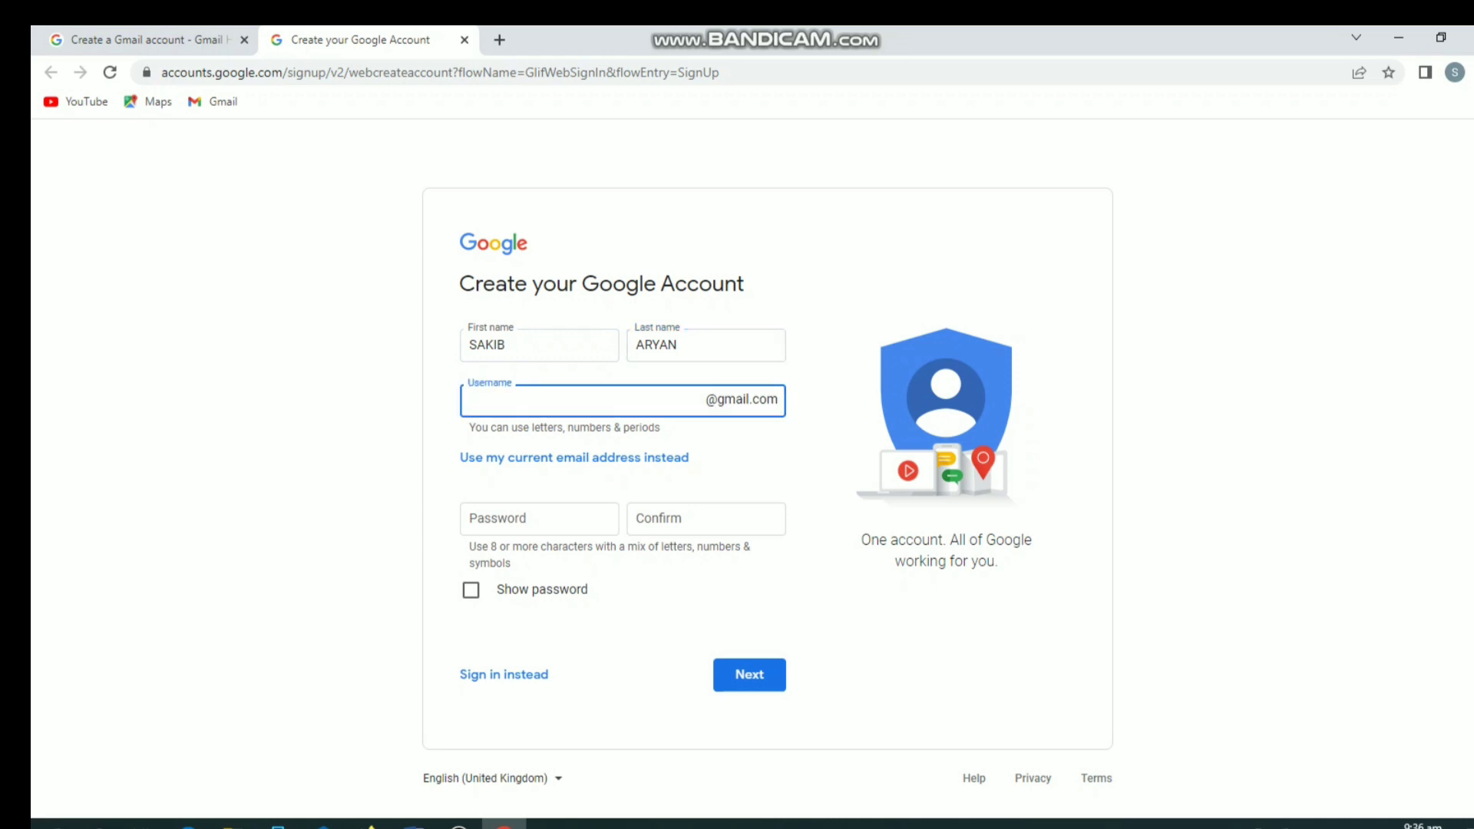
{"action": "key", "text": "Tab"}
{"action": "key", "text": "Tab"}
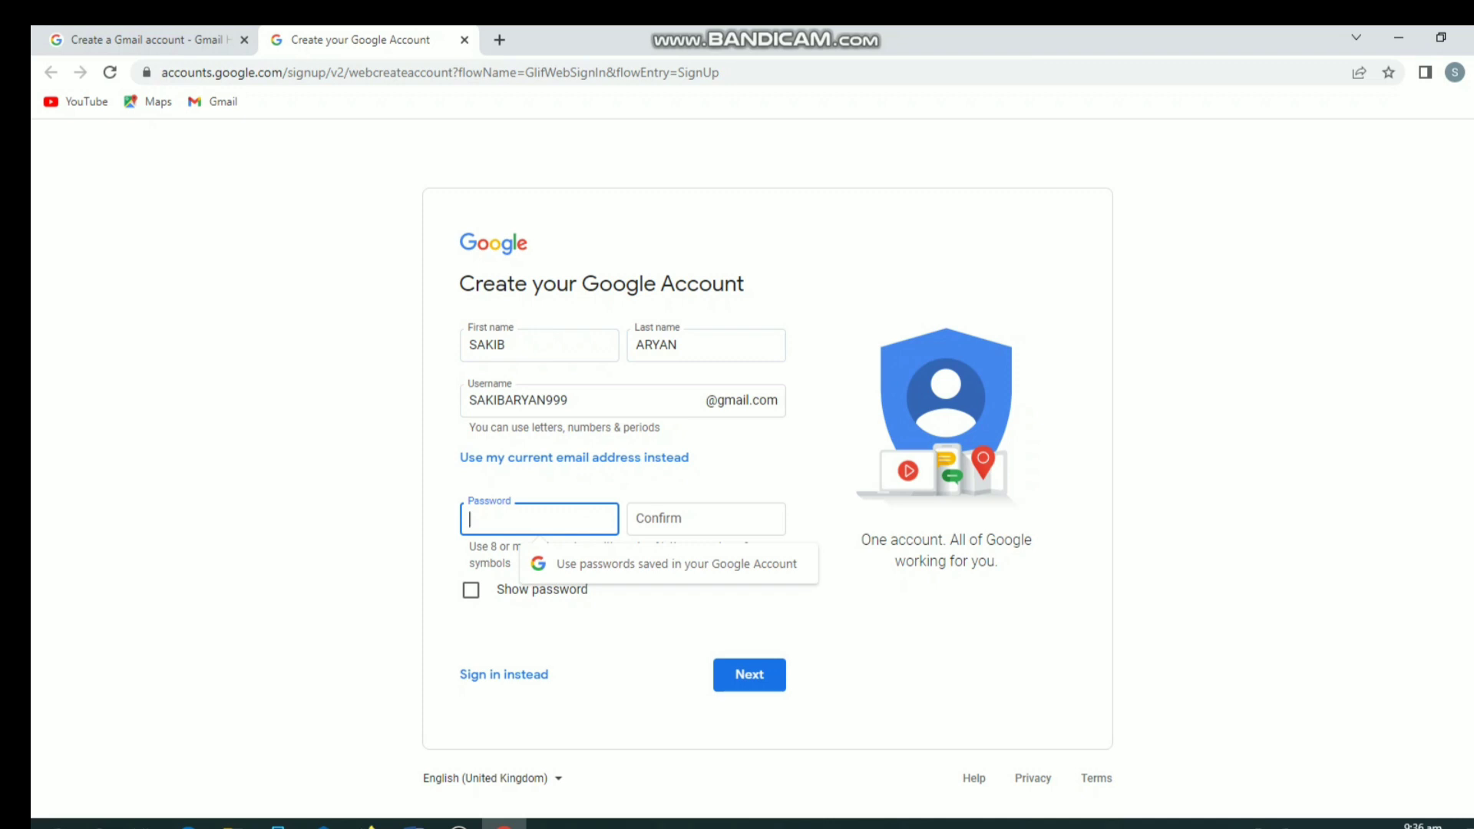
{"action": "left_click", "coordinate": [568, 400]}
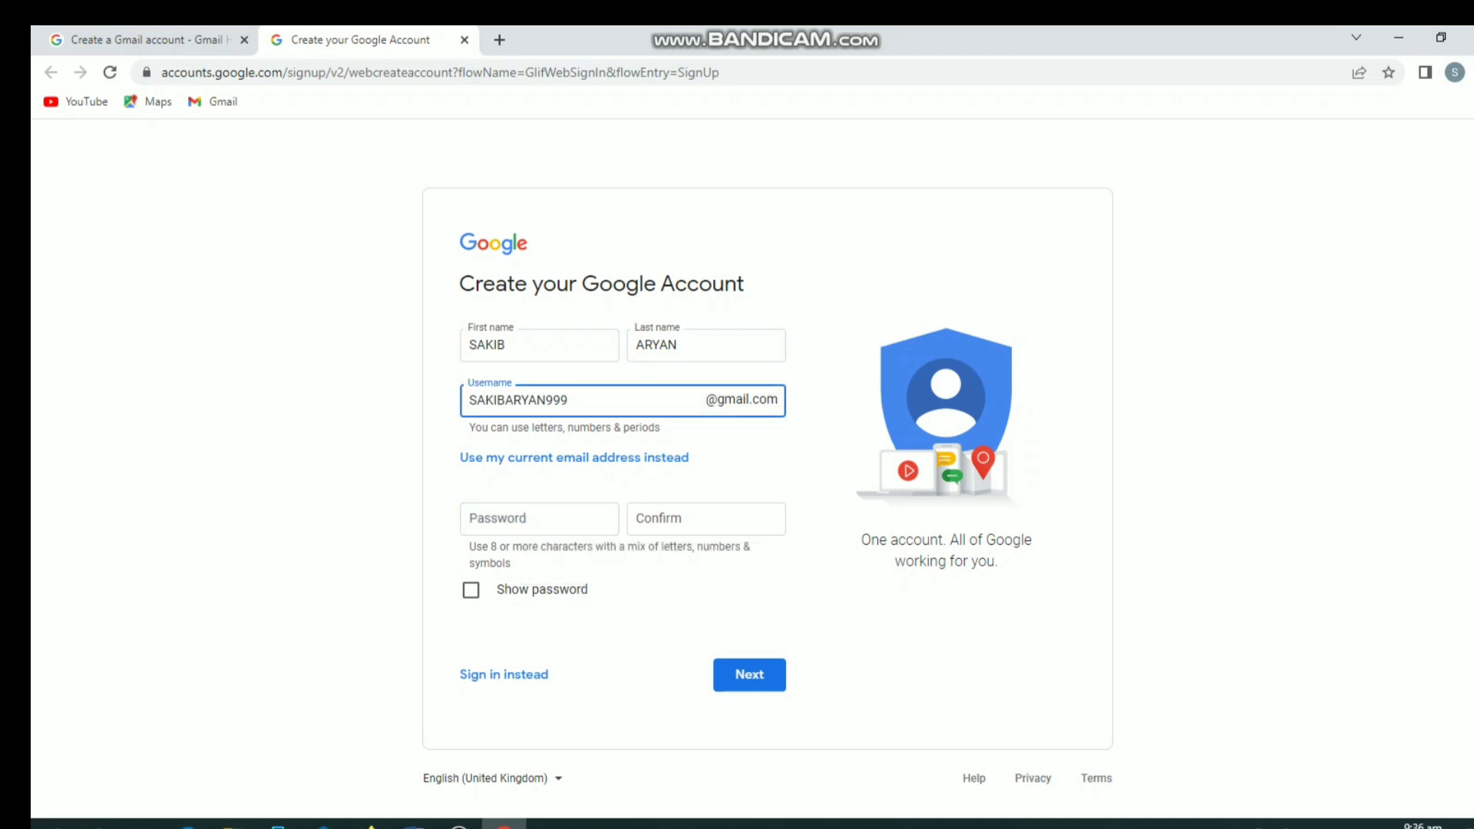
{"action": "key", "text": "BackSpace"}
{"action": "key", "text": "BackSpace"}
Step: Append 99 to the username flagged as taken so it is accepted
{"action": "left_click", "coordinate": [538, 518]}
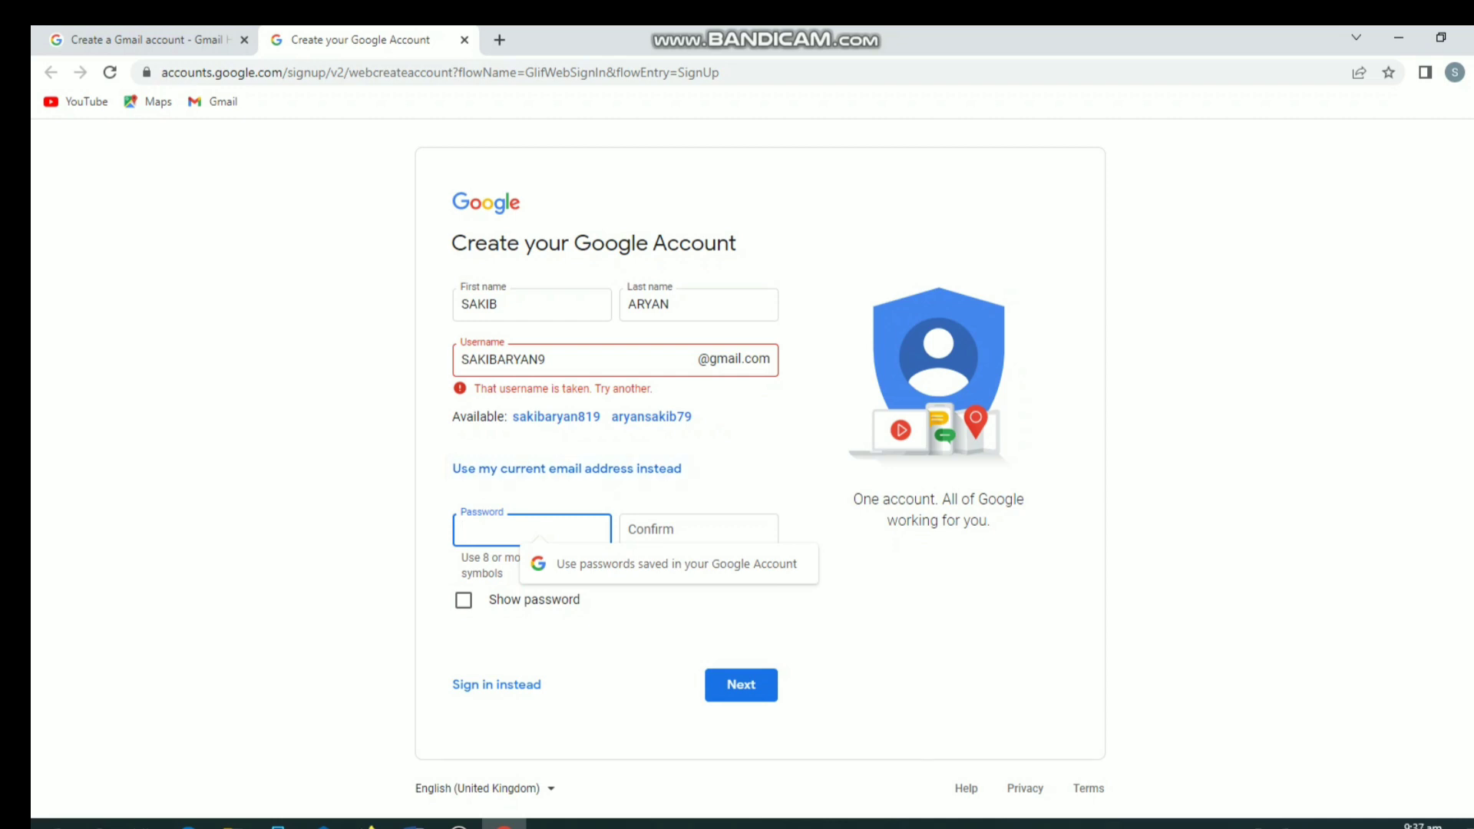
{"action": "left_click", "coordinate": [576, 360]}
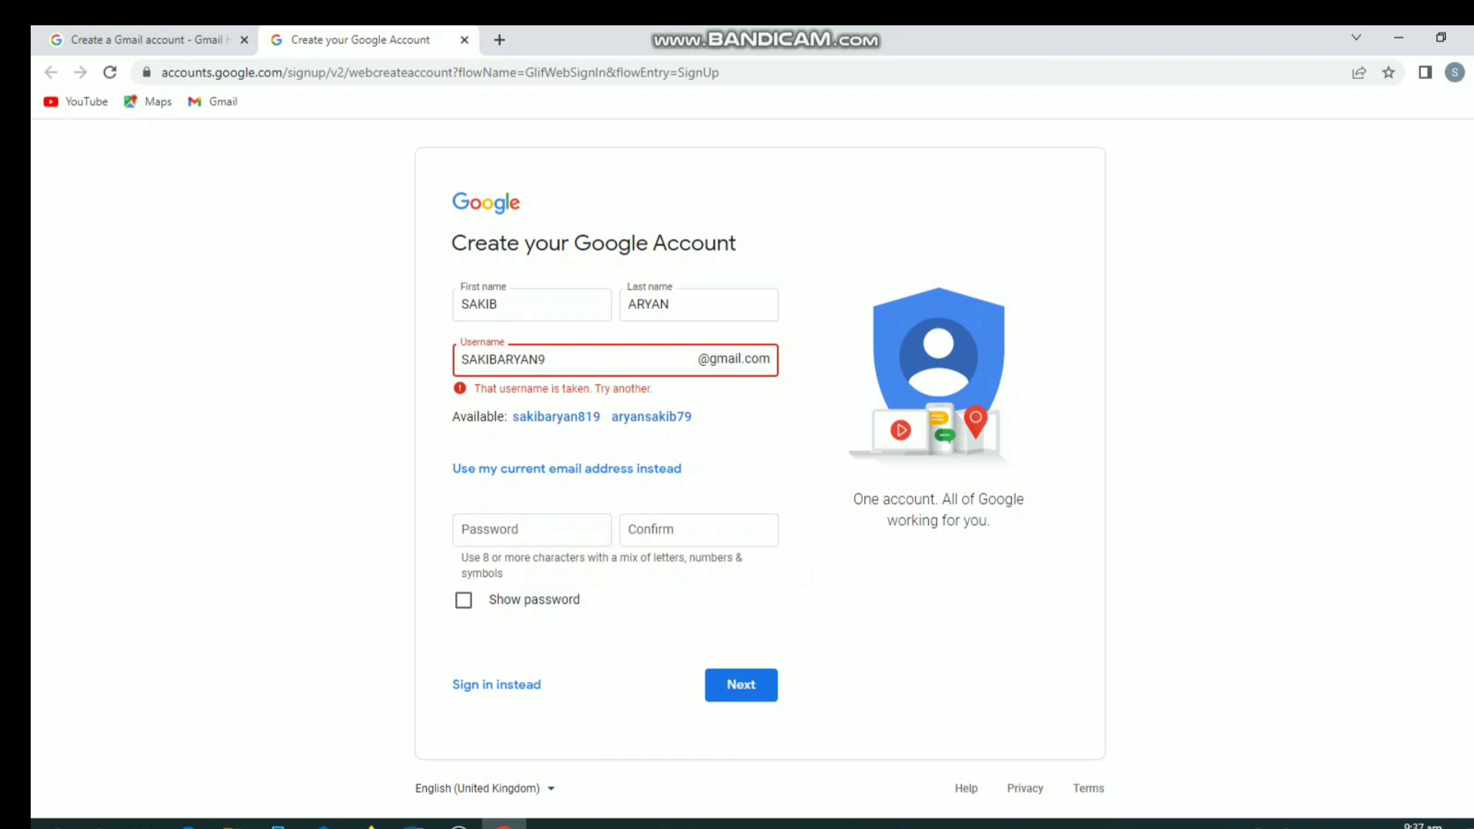
{"action": "type", "text": "99"}
{"action": "left_click", "coordinate": [531, 530]}
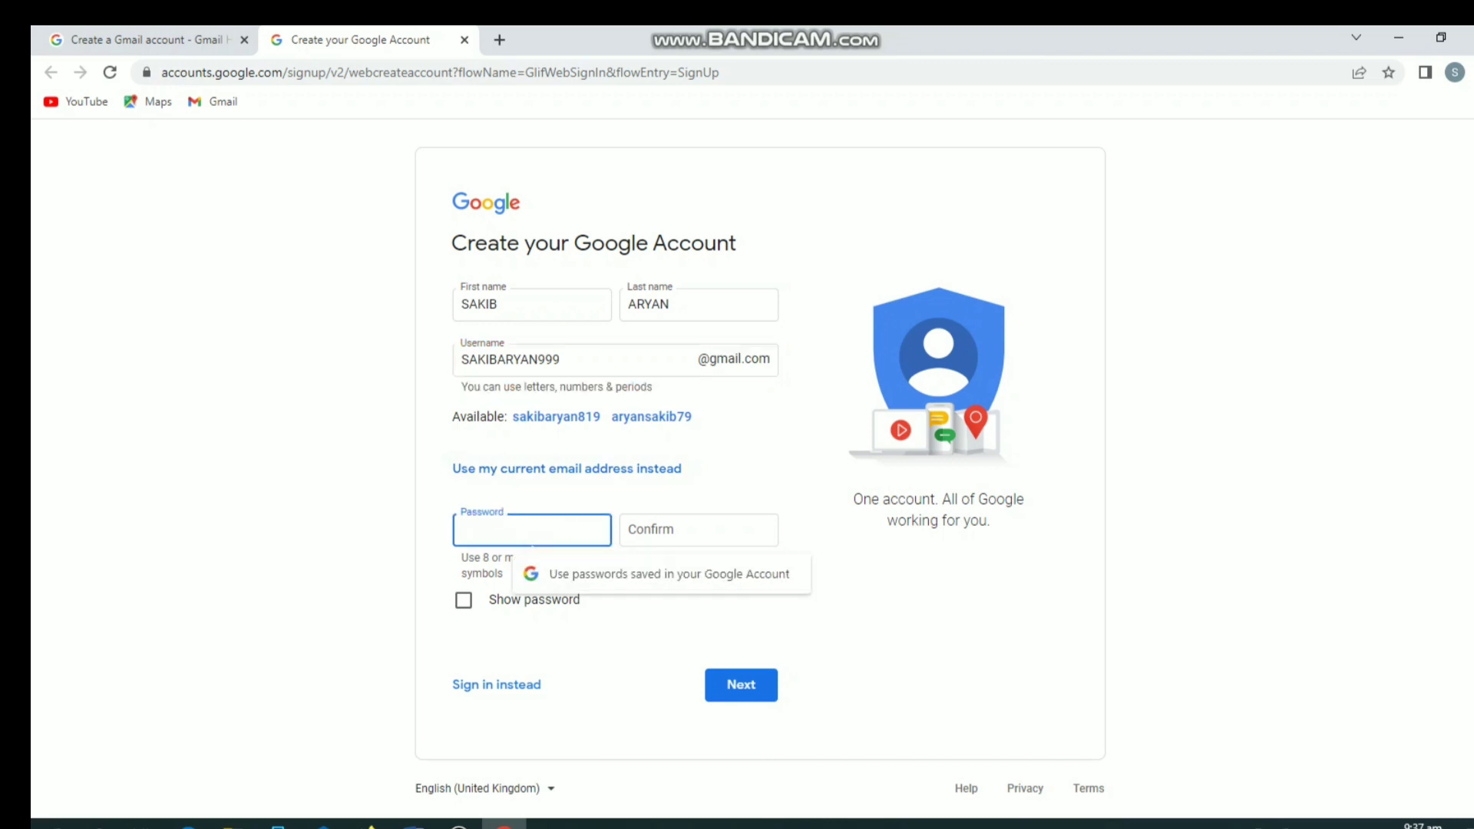
Step: Enter and confirm the account password, correct the first entry, and continue
{"action": "type", "text": "•••••"}
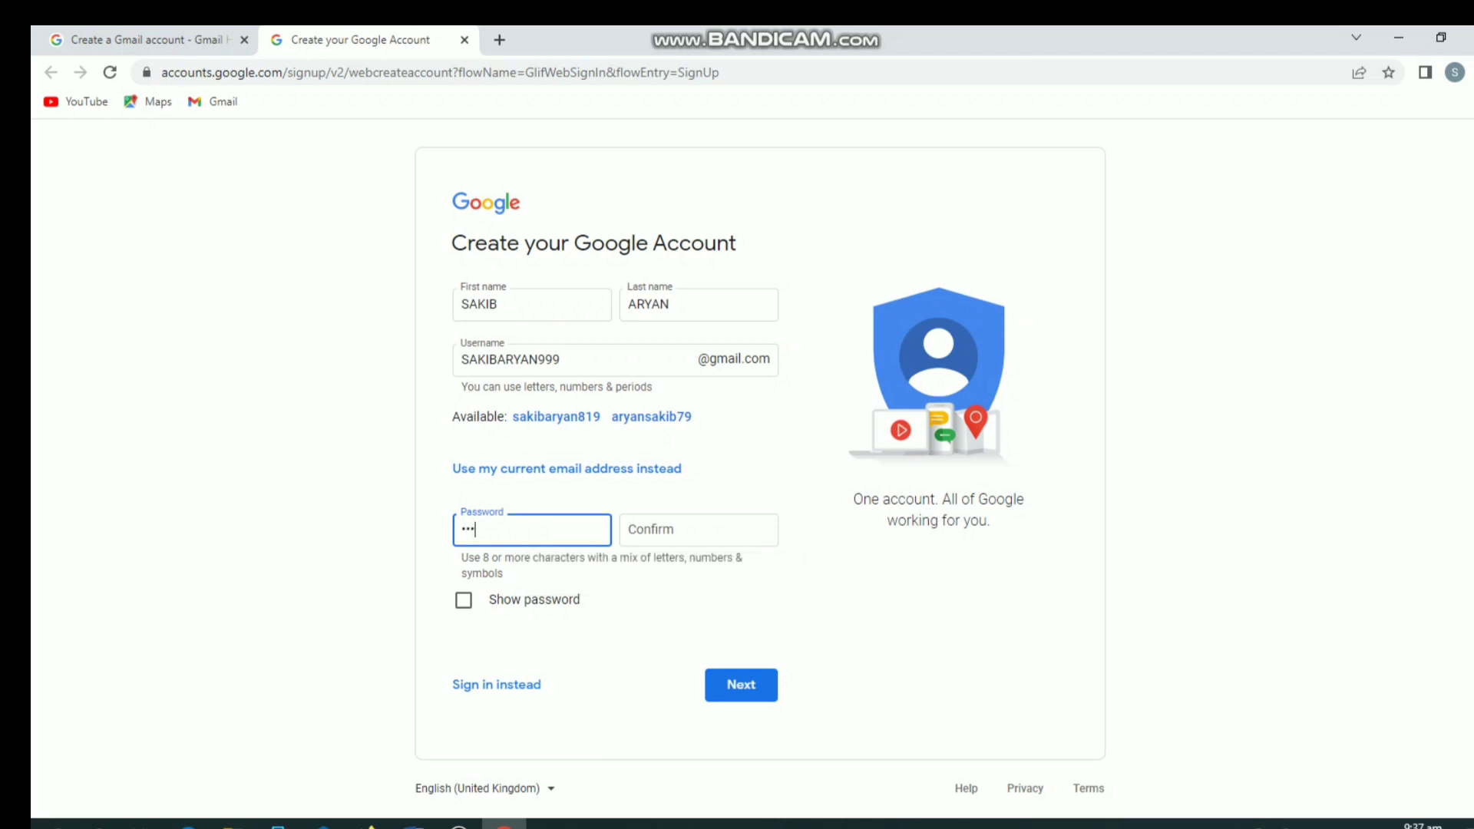
{"action": "type", "text": "••••••••"}
{"action": "key", "text": "Tab"}
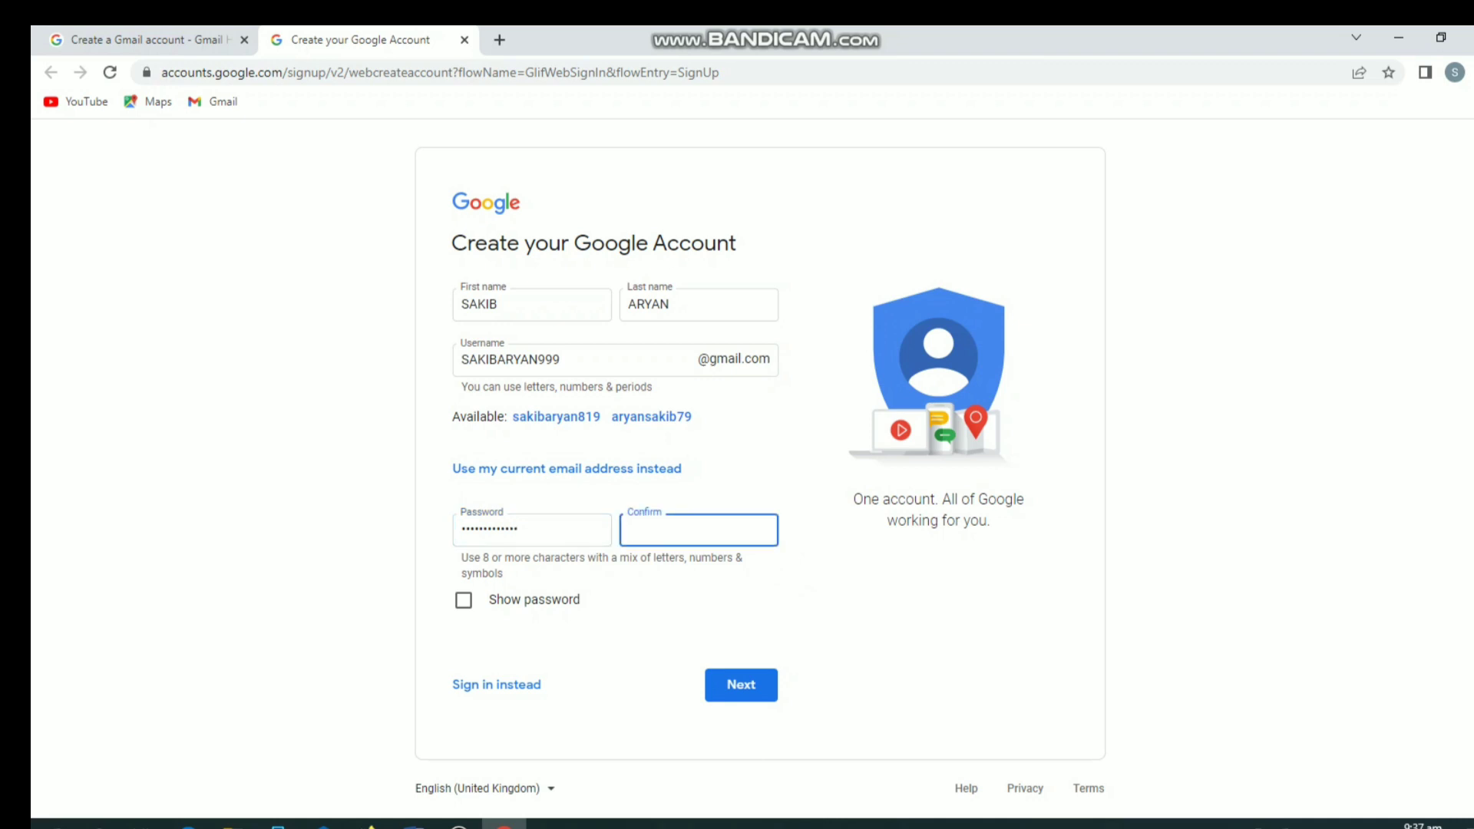
{"action": "type", "text": "•••••••••••••"}
{"action": "left_click", "coordinate": [518, 530]}
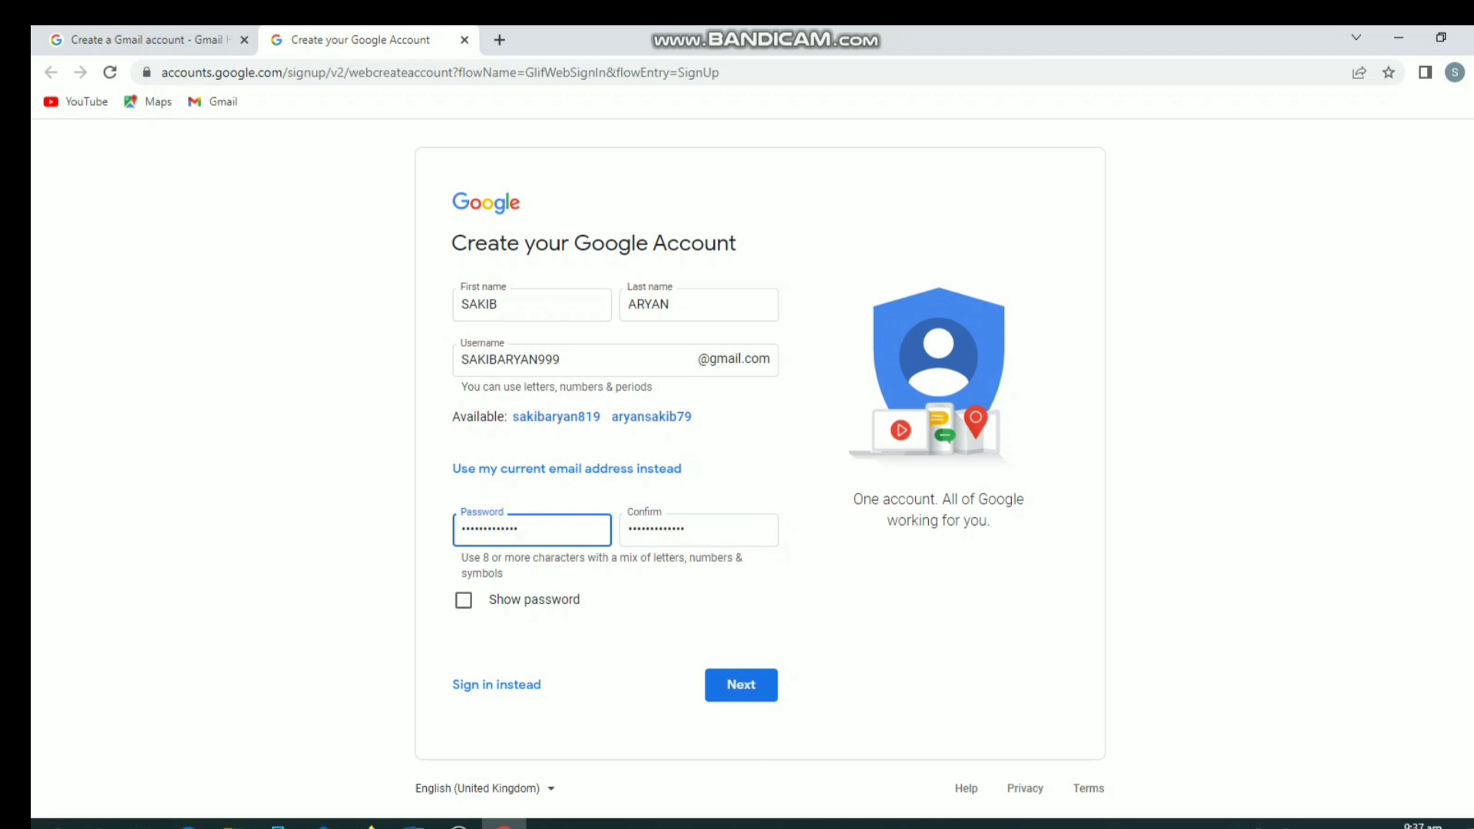
{"action": "type", "text": "1"}
{"action": "left_click", "coordinate": [684, 530]}
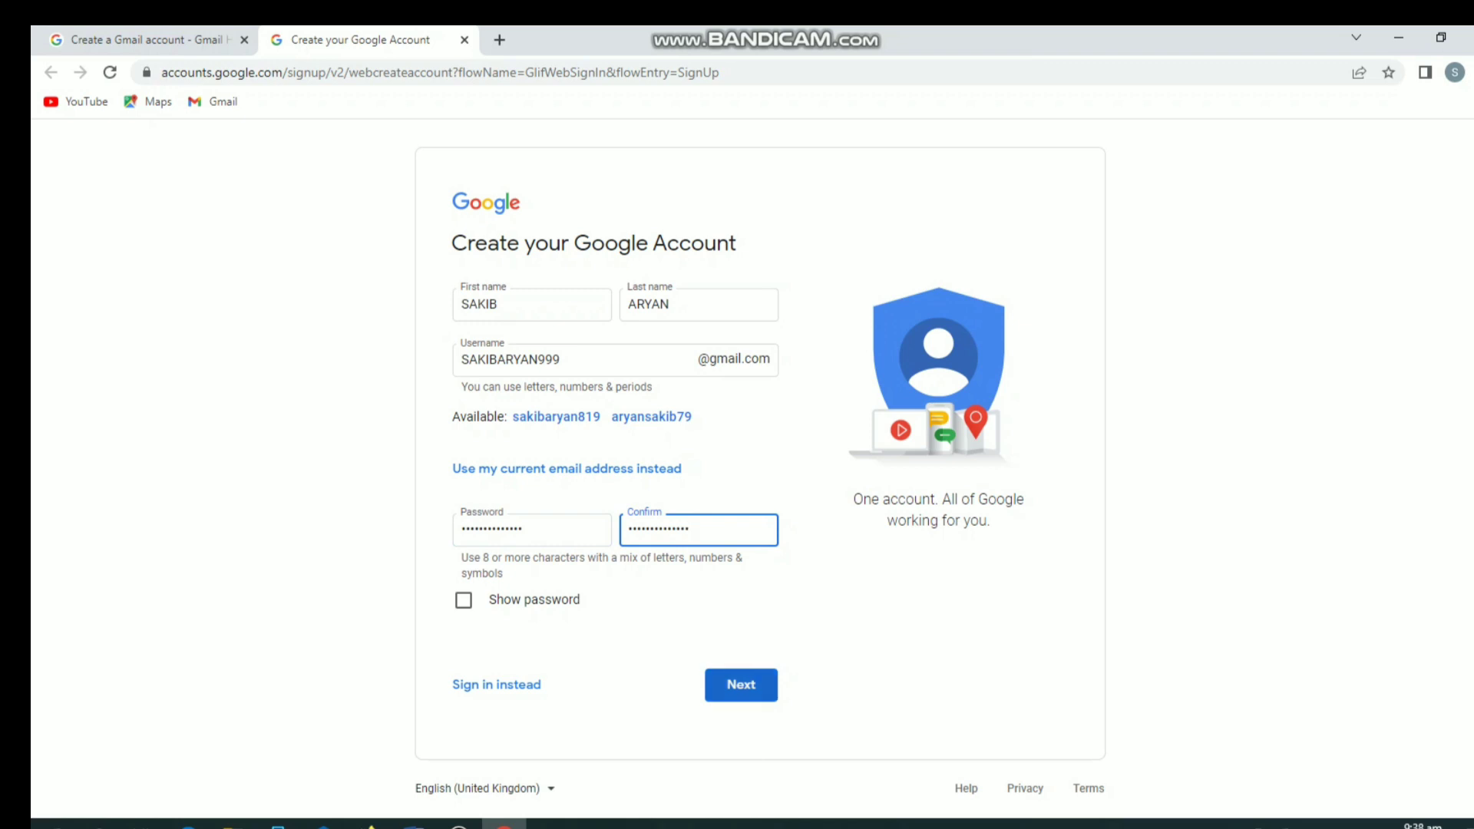
{"action": "left_click", "coordinate": [741, 684]}
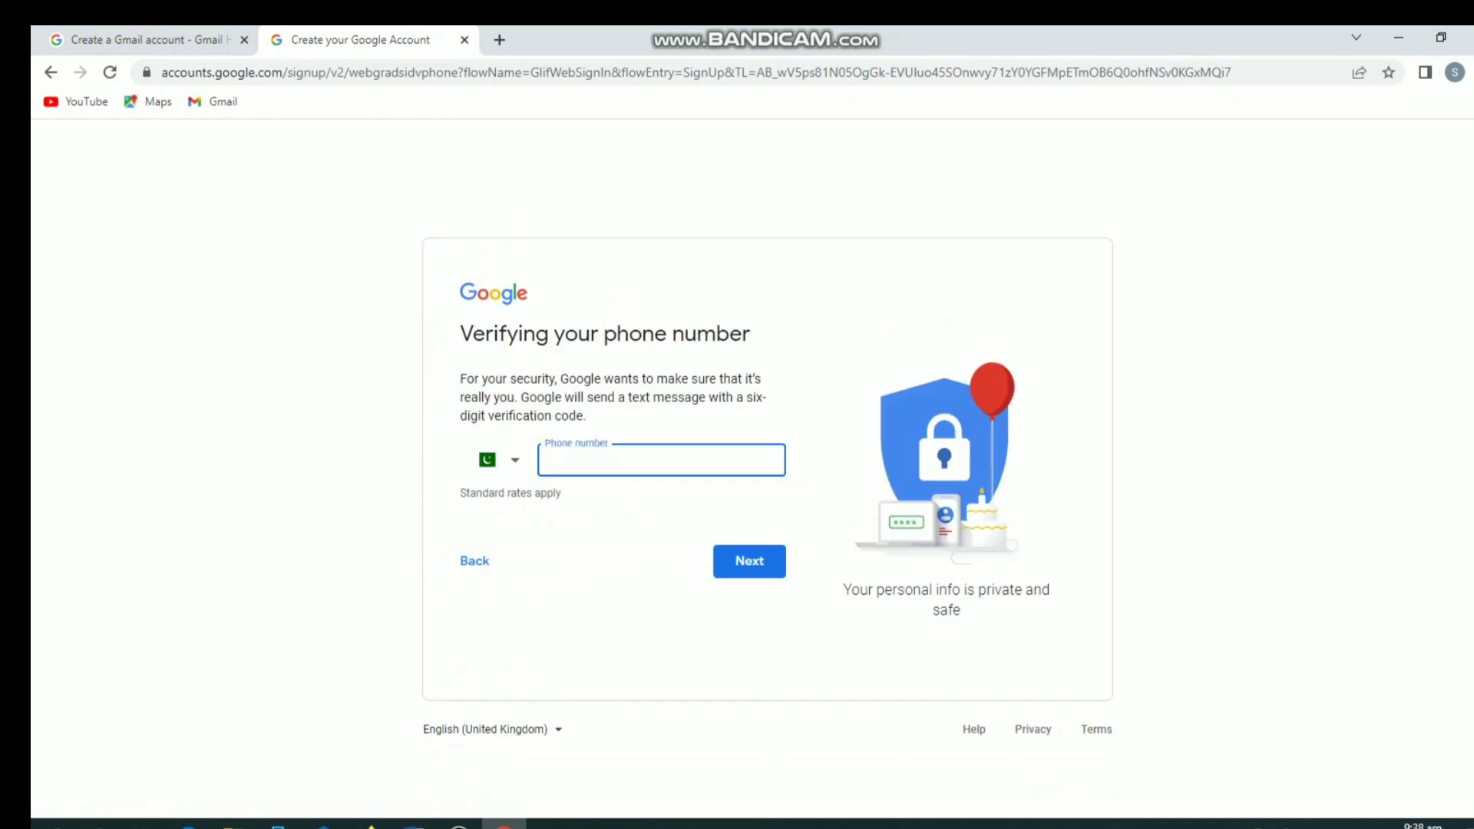
Step: Submit the phone number with Pakistan's country code, then enter the texted verification code
{"action": "left_click", "coordinate": [498, 460]}
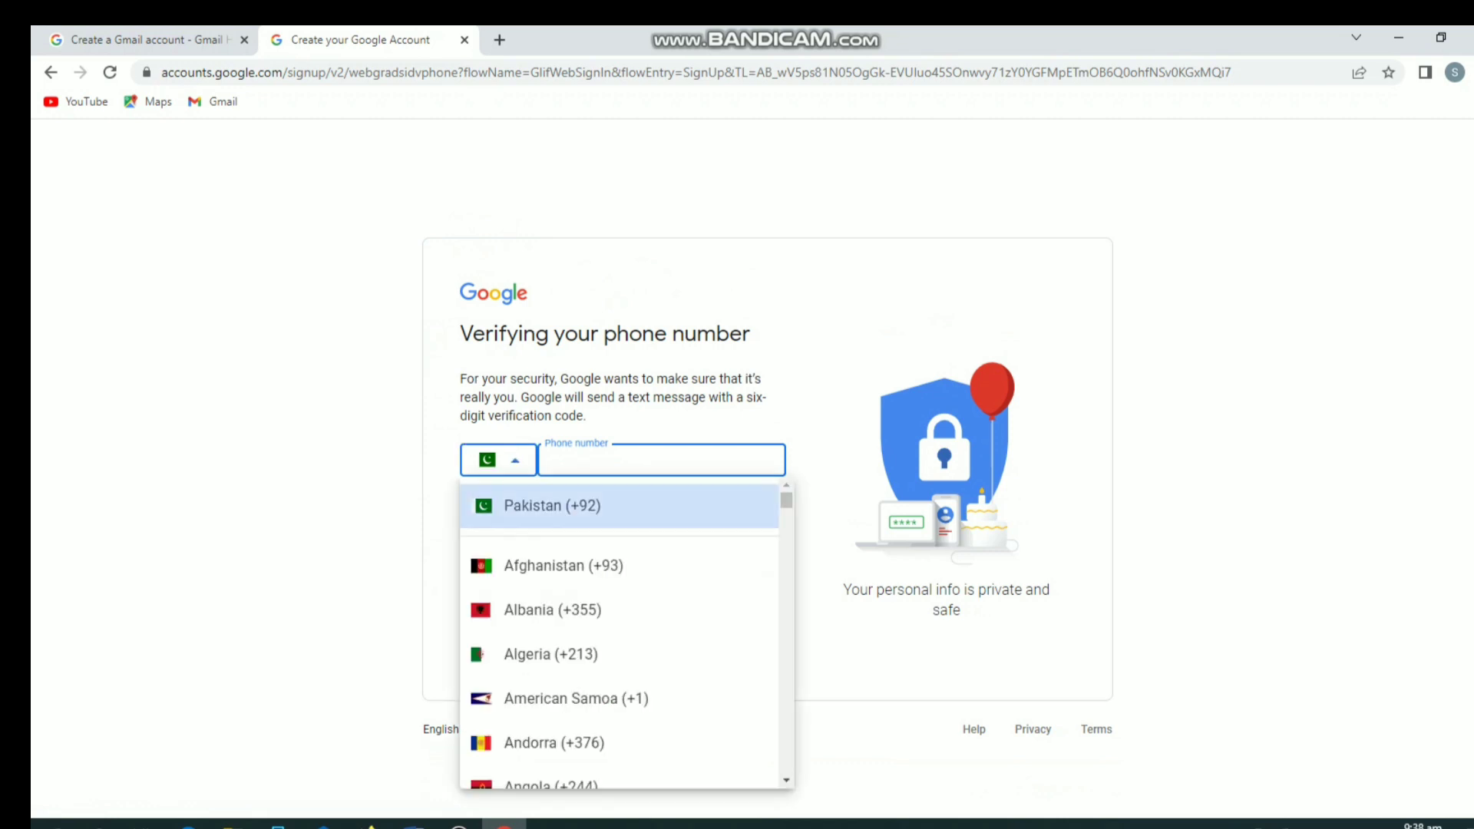
{"action": "key", "text": "Escape"}
{"action": "left_click", "coordinate": [584, 460]}
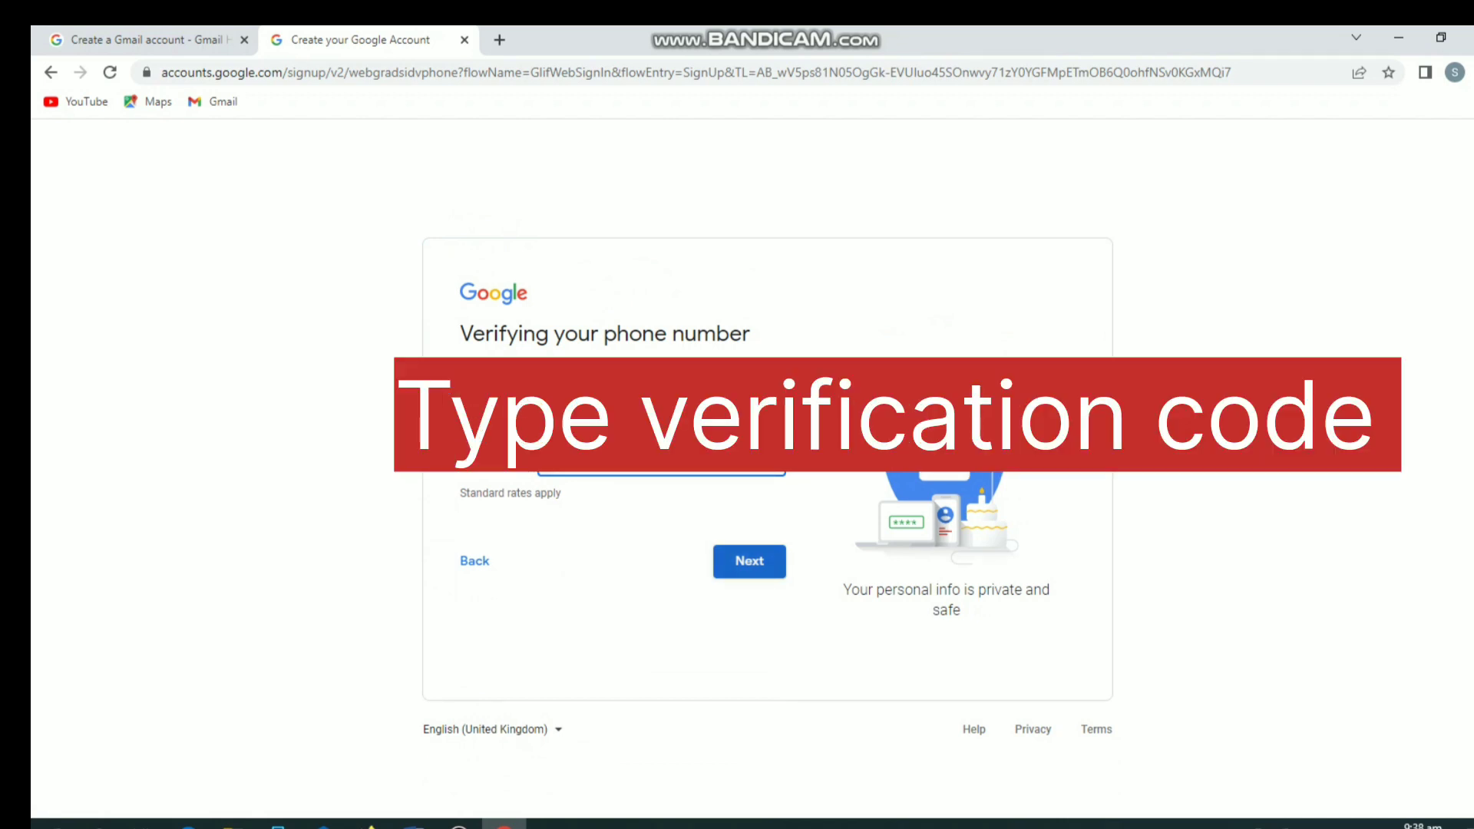
{"action": "key", "text": "Return"}
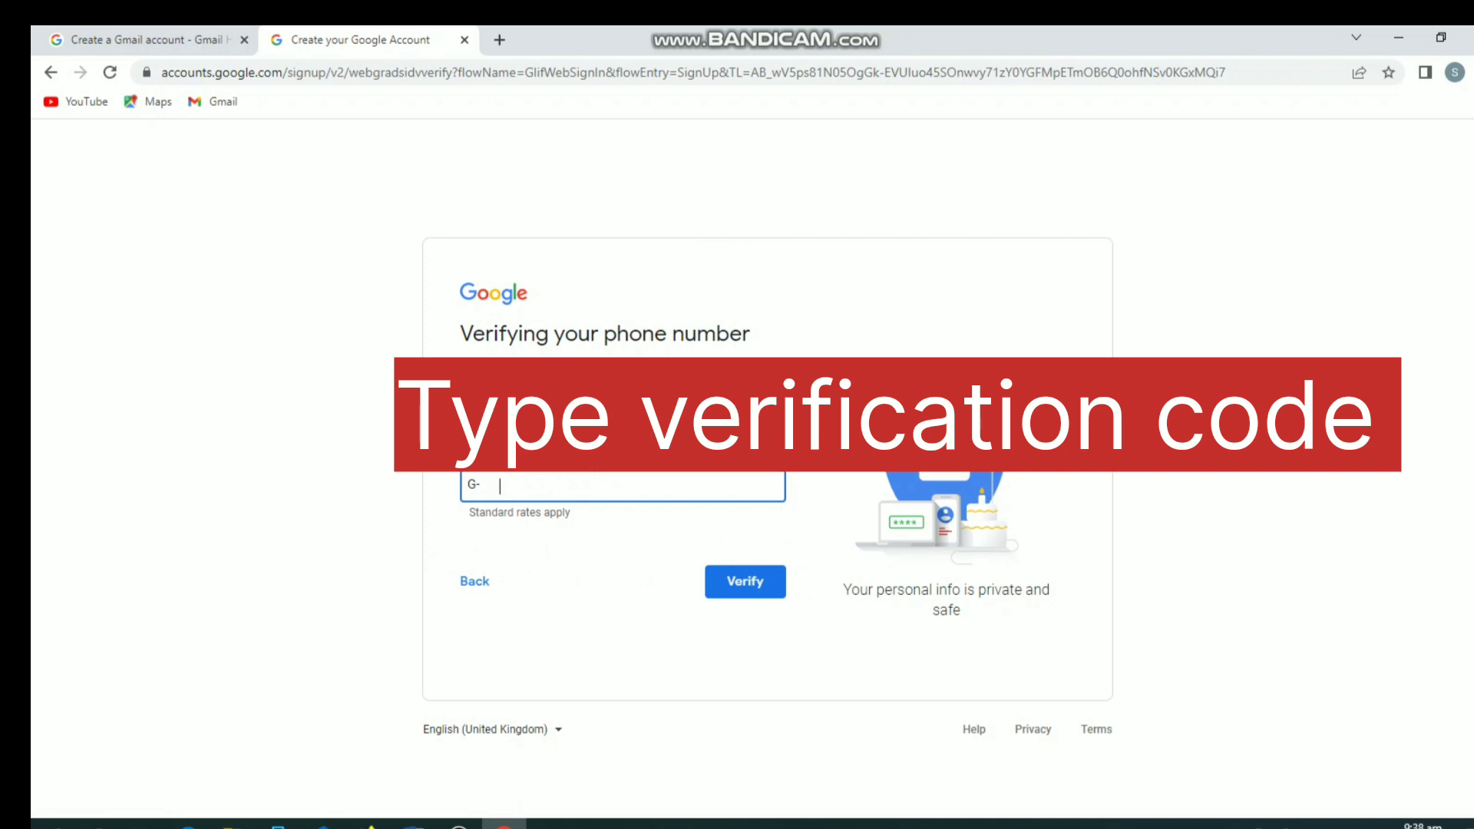
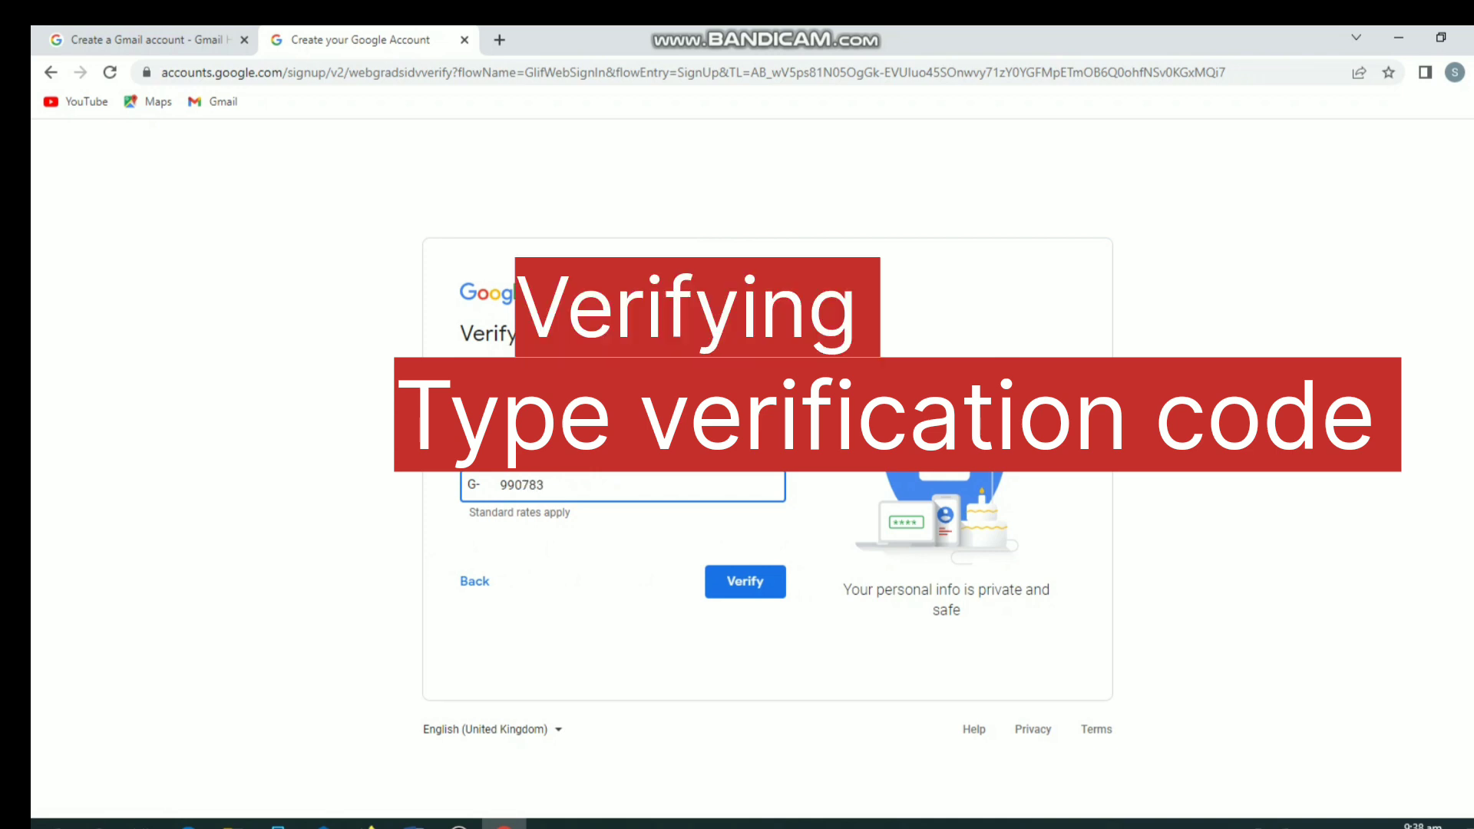
{"action": "key", "text": "Return"}
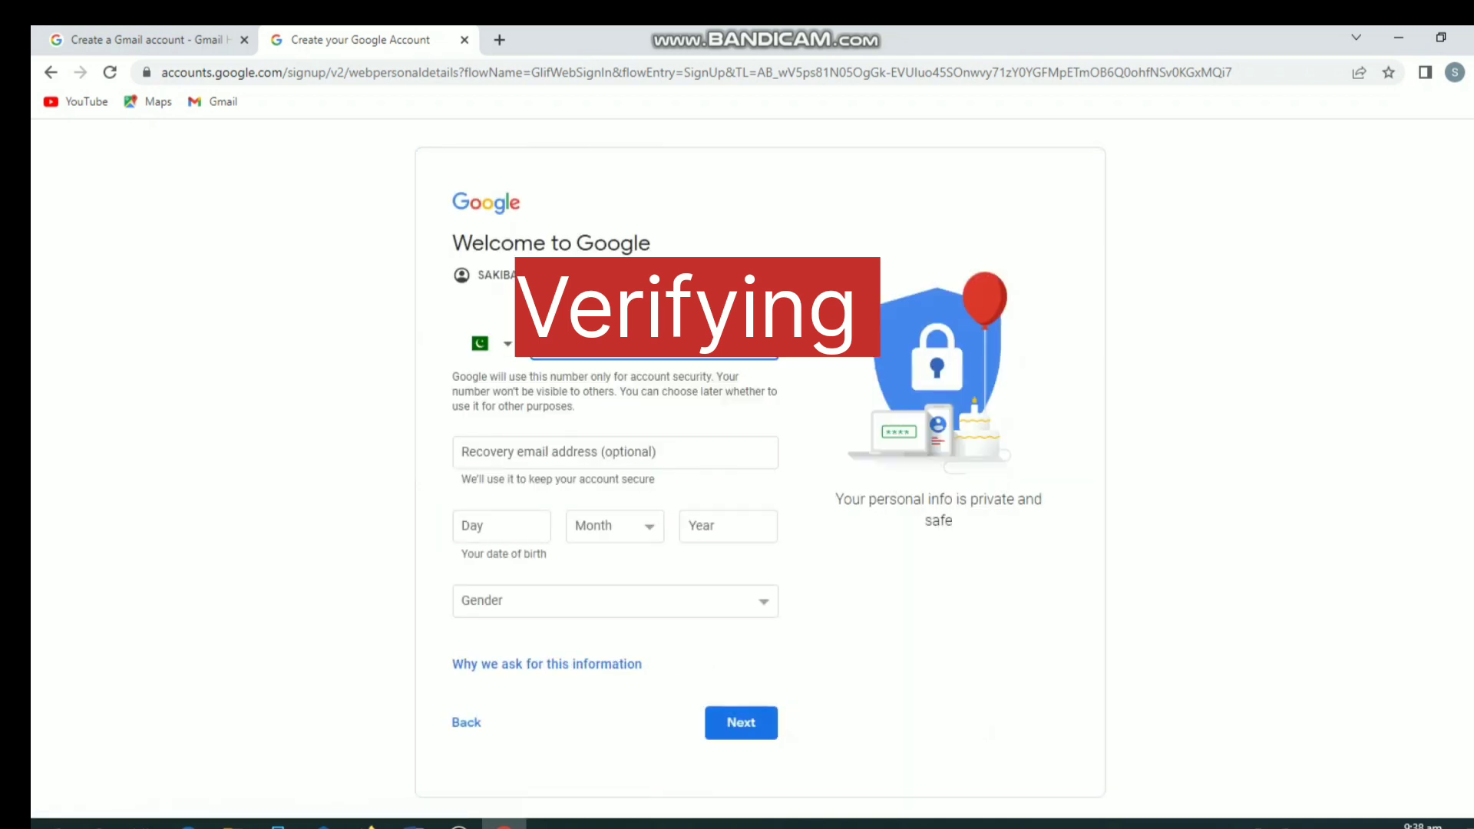
Step: Enter the recovery email address, retyping it after a typo
{"action": "left_click", "coordinate": [615, 453]}
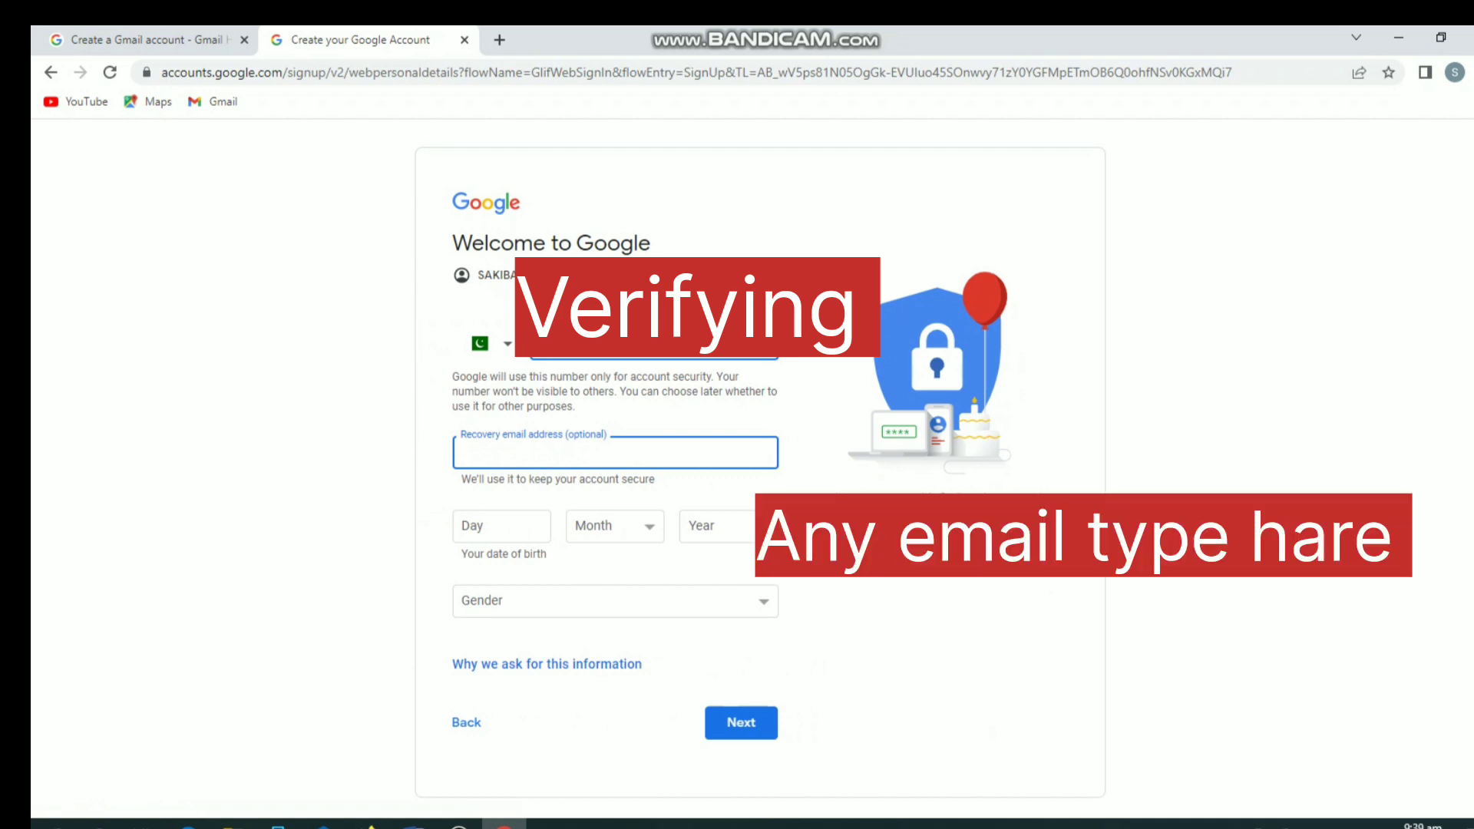
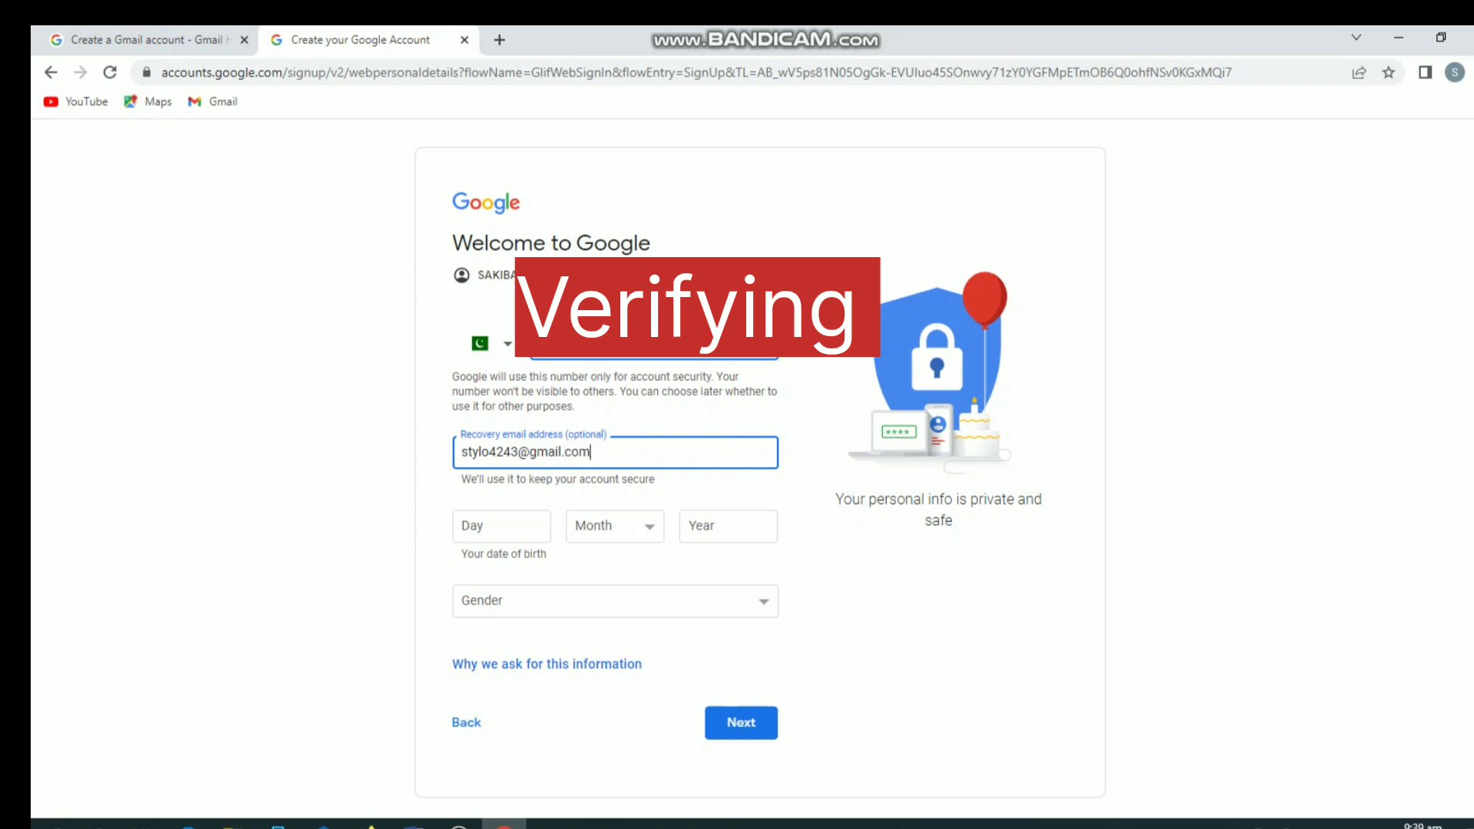
Step: Set the date of birth to 20 January 2000
{"action": "left_click", "coordinate": [501, 527]}
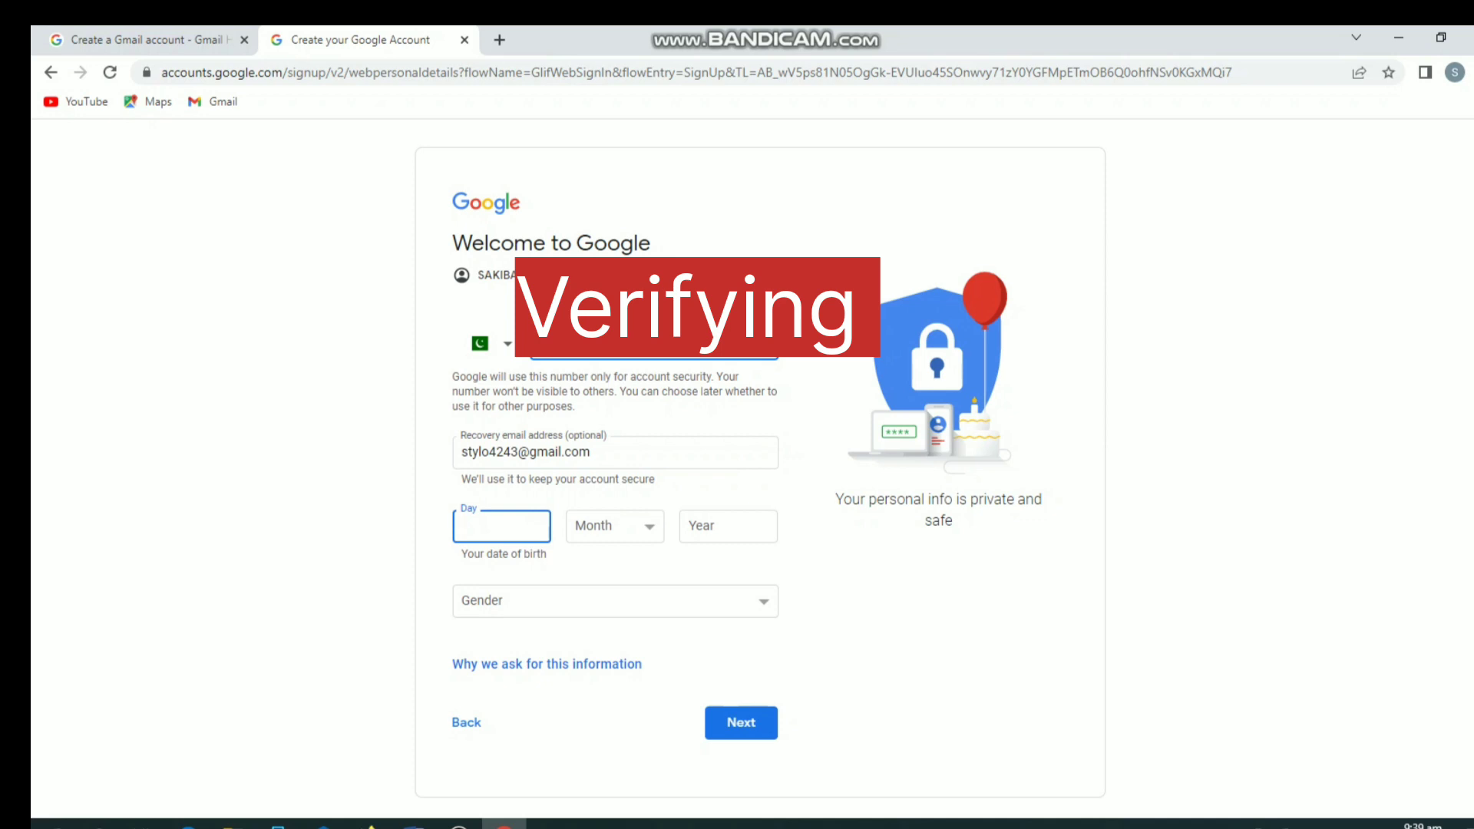
{"action": "type", "text": "20"}
{"action": "key", "text": "Tab"}
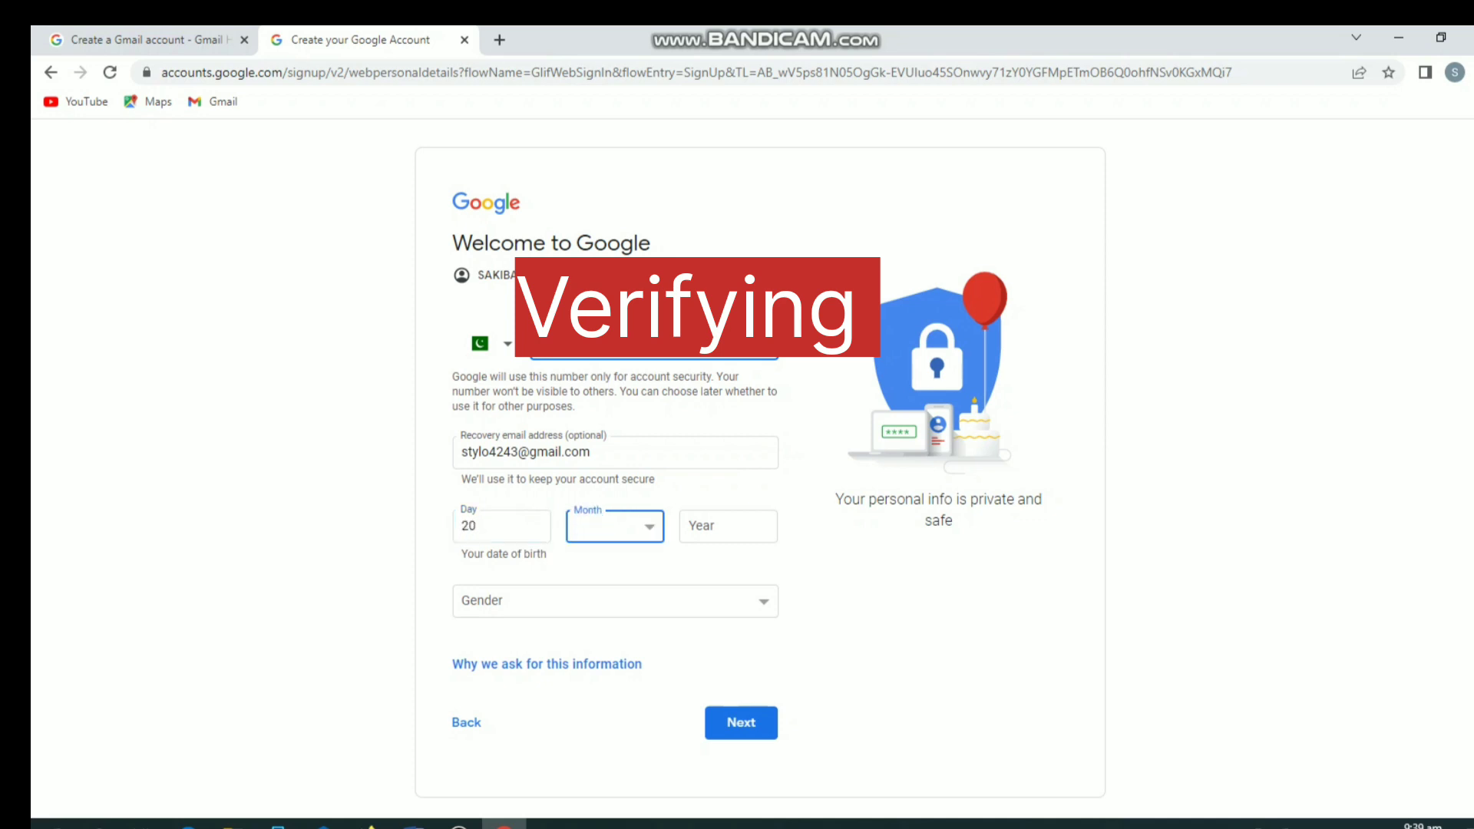
{"action": "key", "text": "Tab"}
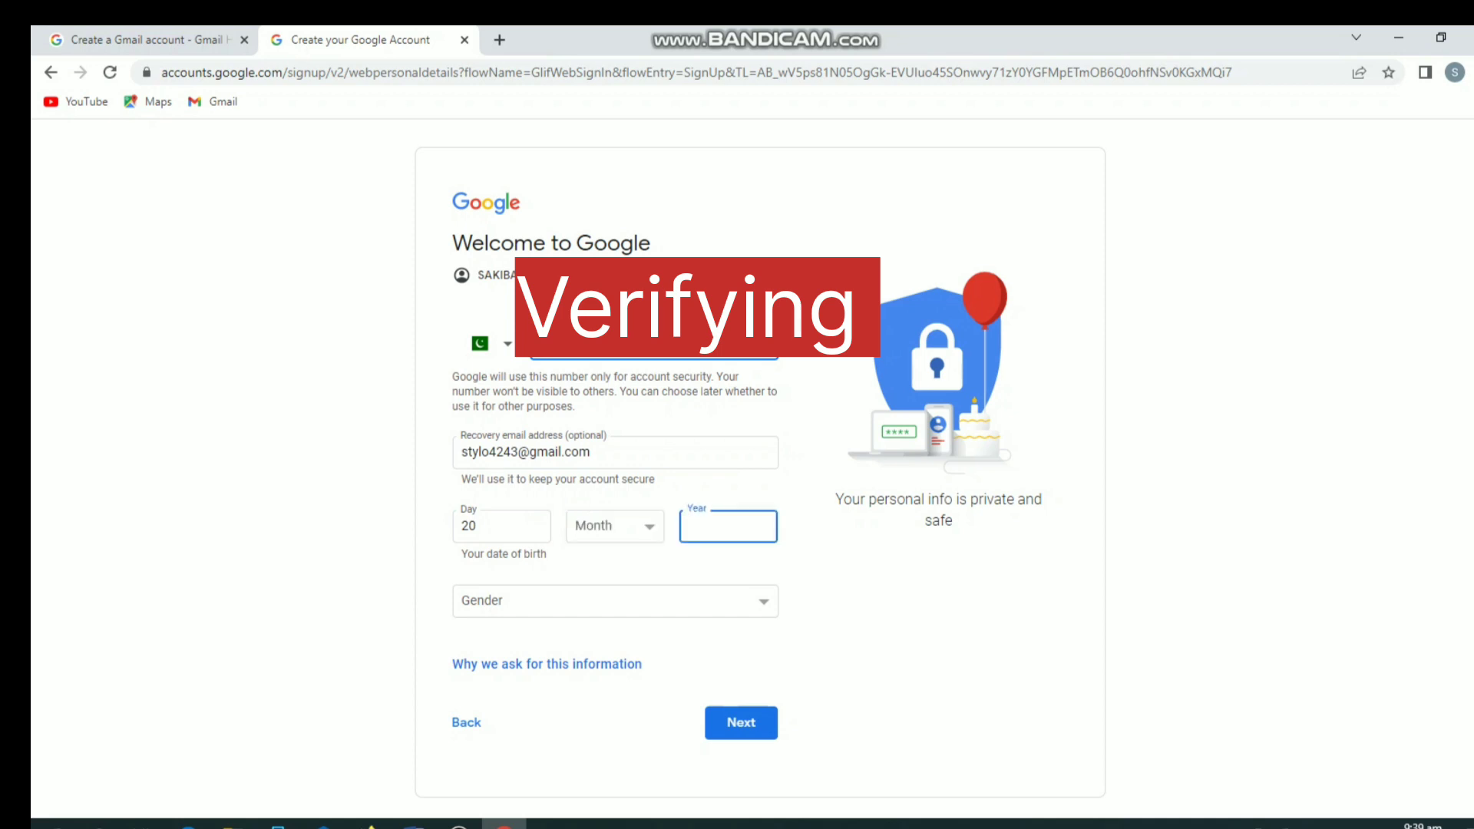
{"action": "key", "text": "shift+Tab"}
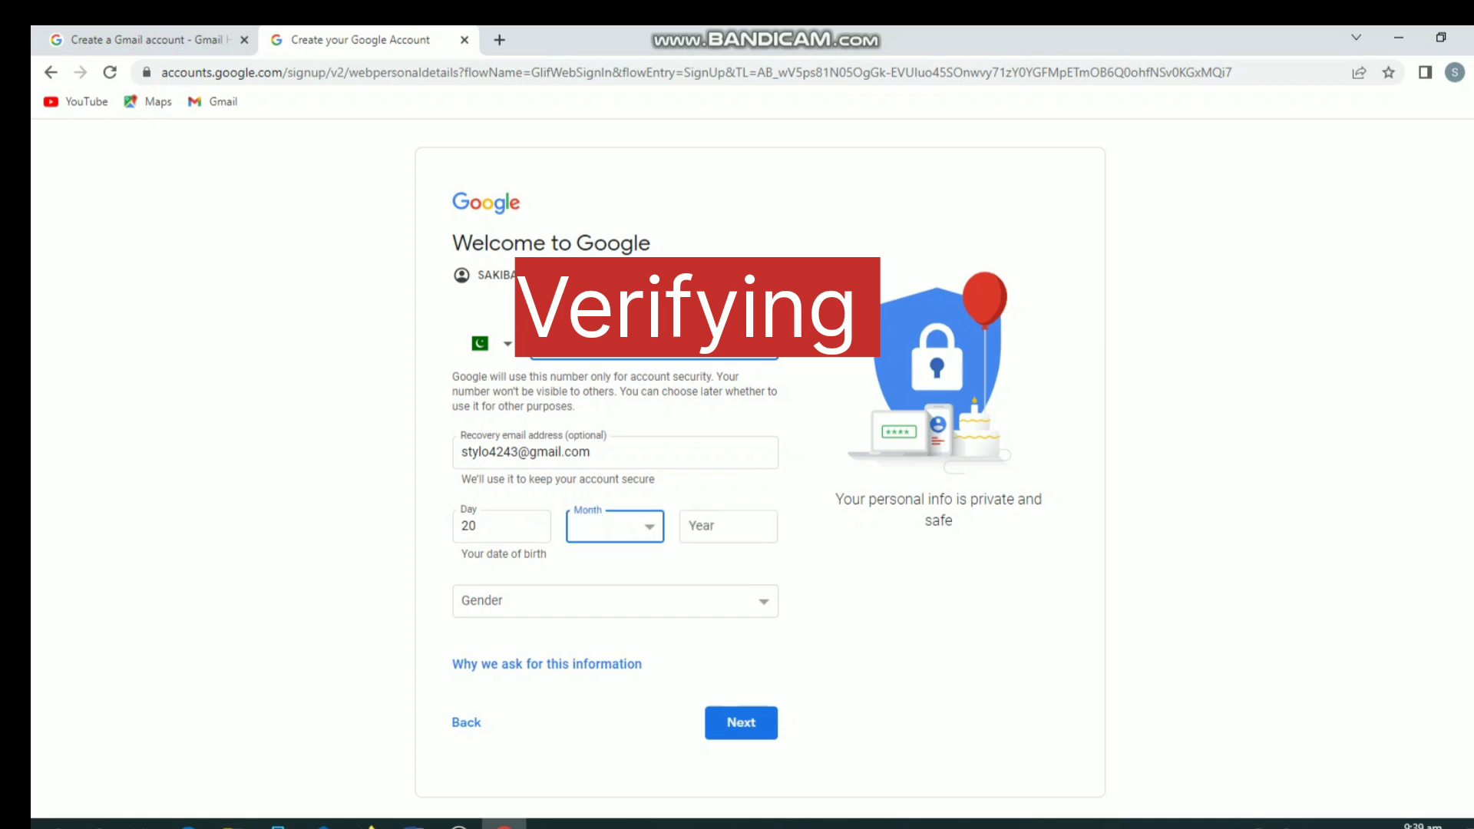
{"action": "key", "text": "space"}
{"action": "key", "text": "Down"}
{"action": "key", "text": "Return"}
{"action": "key", "text": "Tab"}
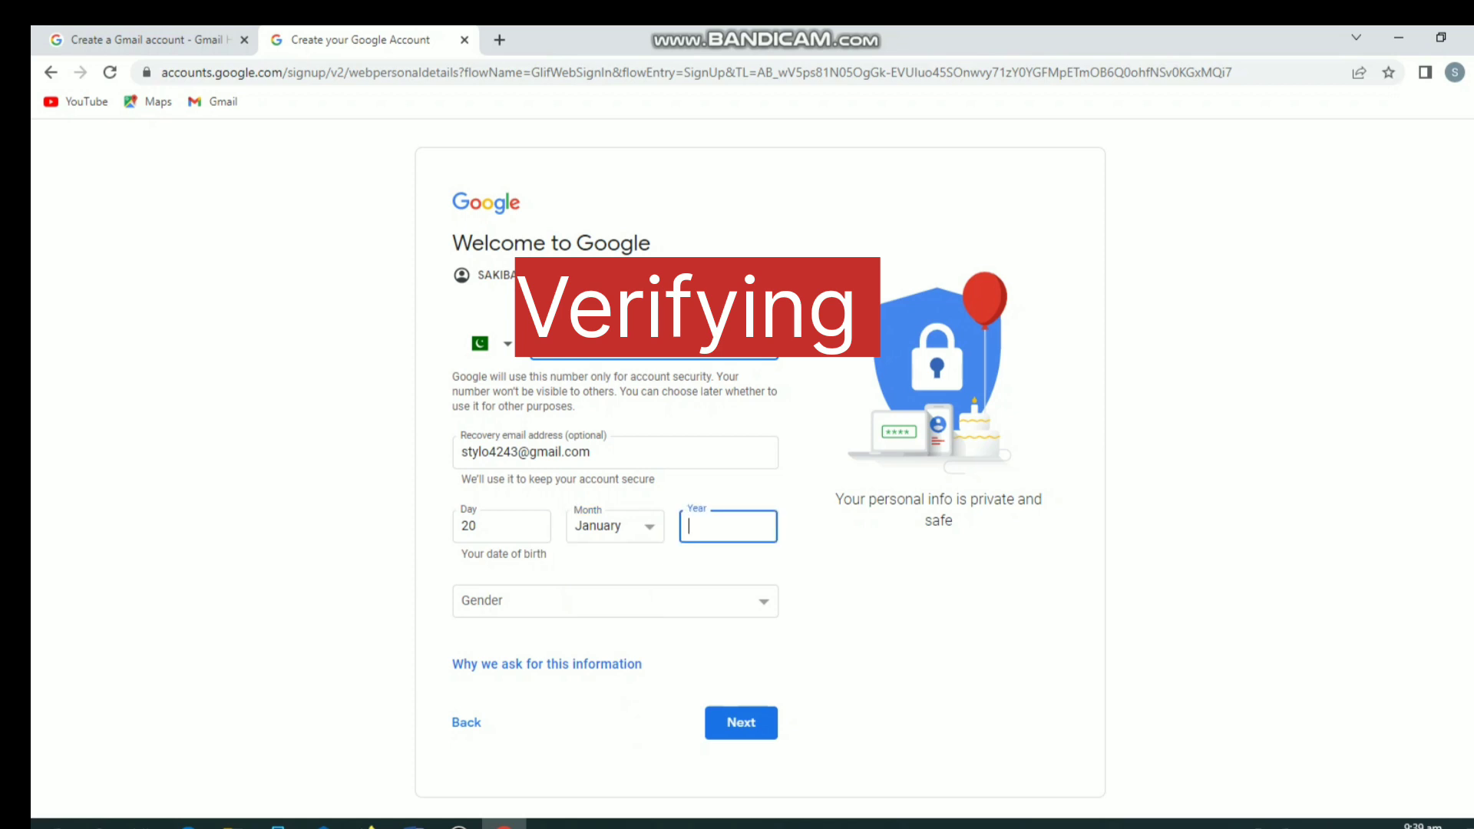
{"action": "type", "text": "2000"}
Step: Choose Male as the gender
{"action": "left_click", "coordinate": [614, 600]}
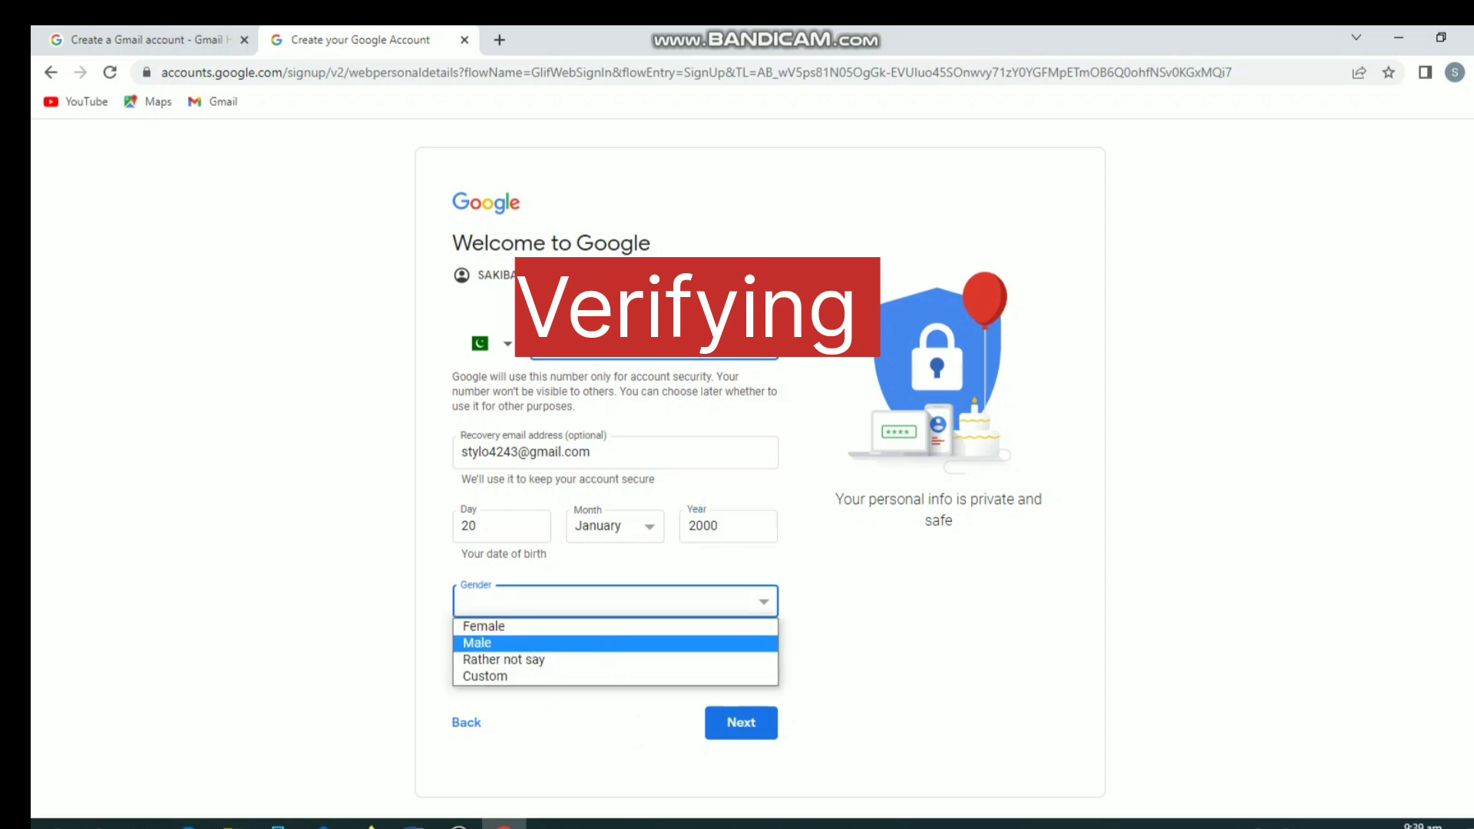
{"action": "left_click", "coordinate": [476, 643]}
{"action": "scroll", "coordinate": [741, 691], "scroll_direction": "down", "scroll_amount": 1}
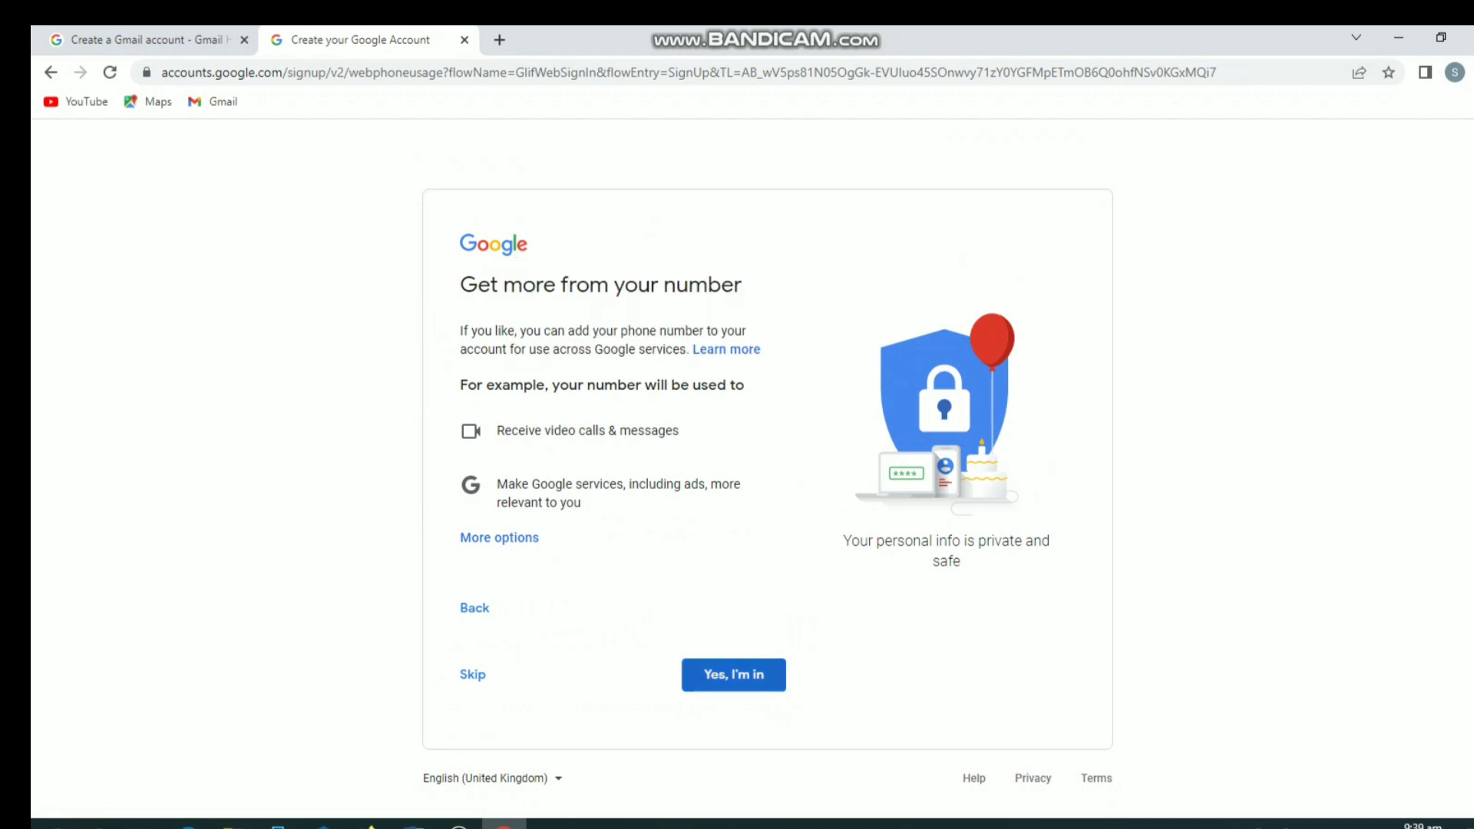
Step: Add the phone number to the account and agree to the Privacy and Terms
{"action": "left_click", "coordinate": [734, 674]}
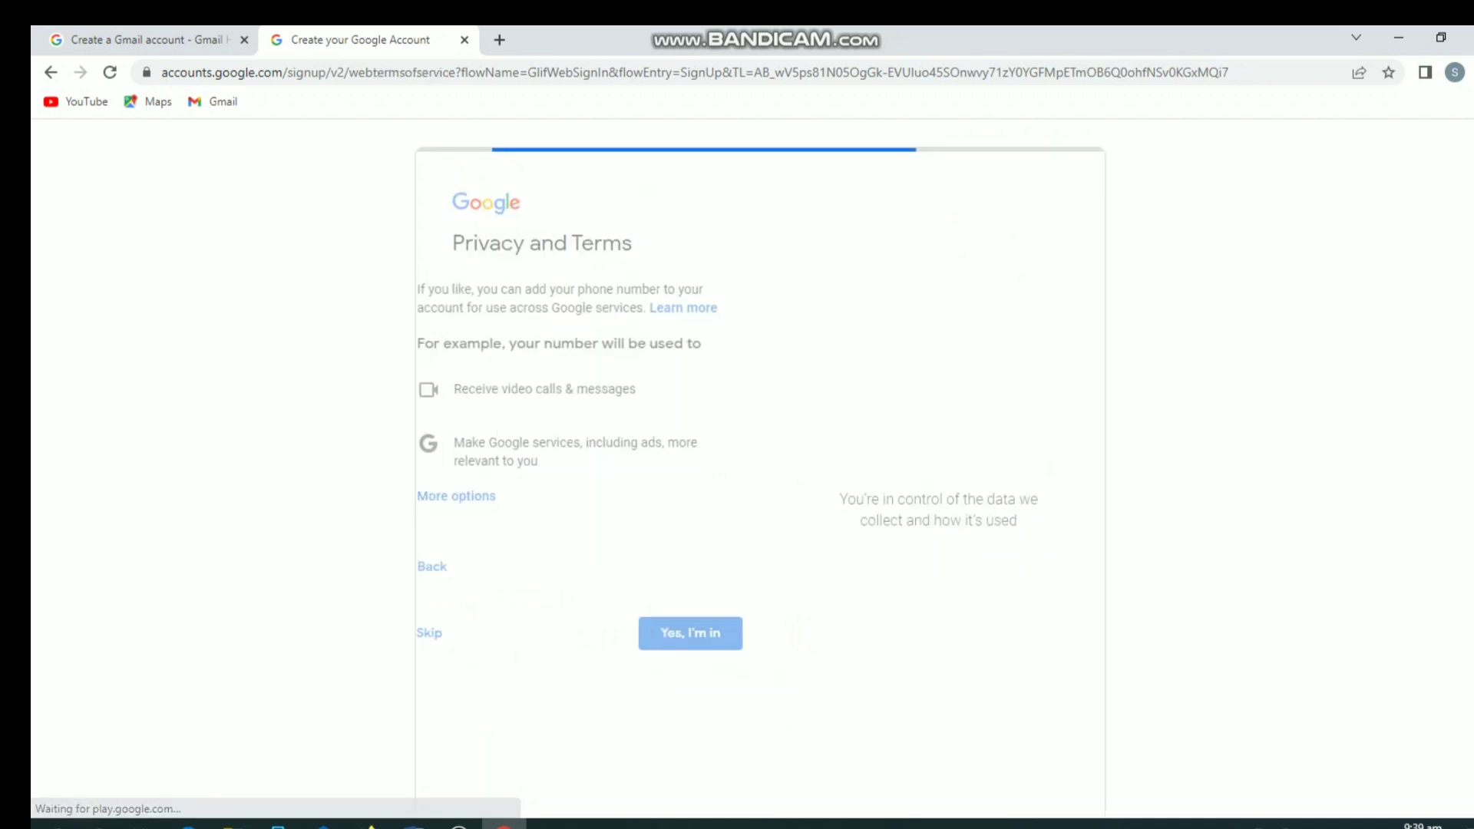
{"action": "scroll", "coordinate": [614, 461], "scroll_direction": "down", "scroll_amount": 10}
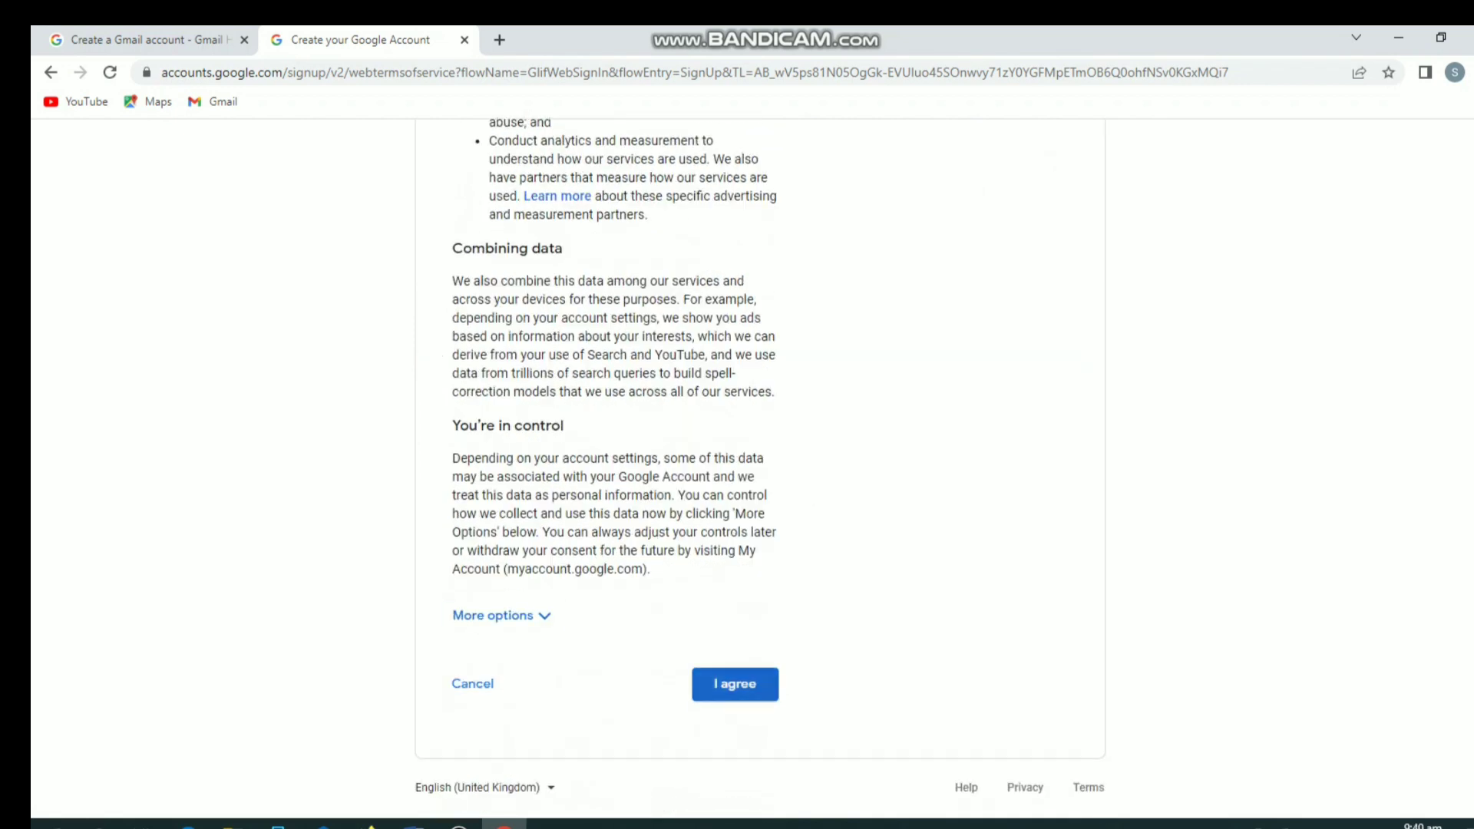
{"action": "left_click", "coordinate": [735, 684]}
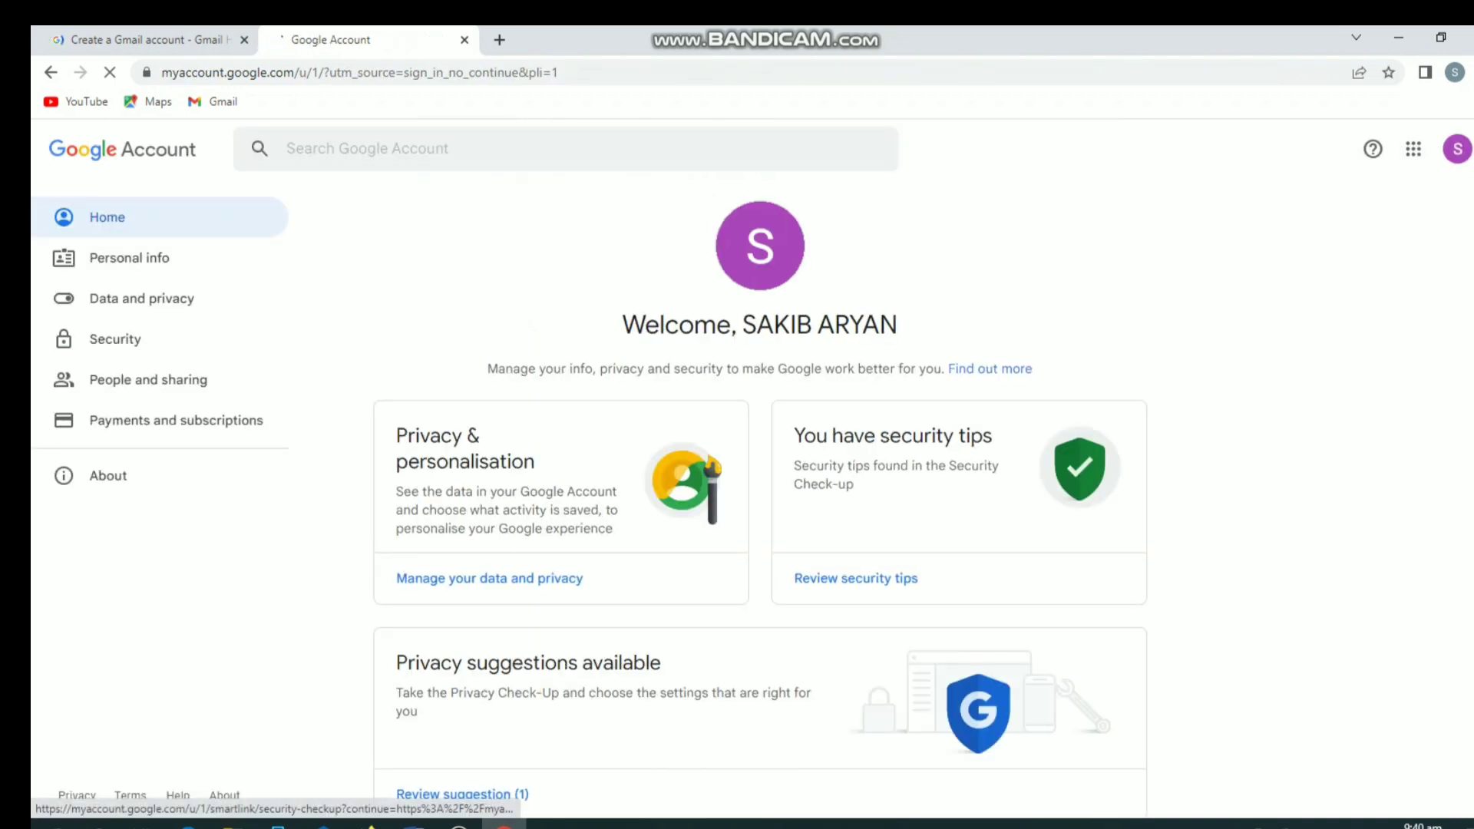
Step: Review the signed-in account's details, then open Gmail from the Google apps grid
{"action": "scroll", "coordinate": [760, 461], "scroll_direction": "down", "scroll_amount": 5}
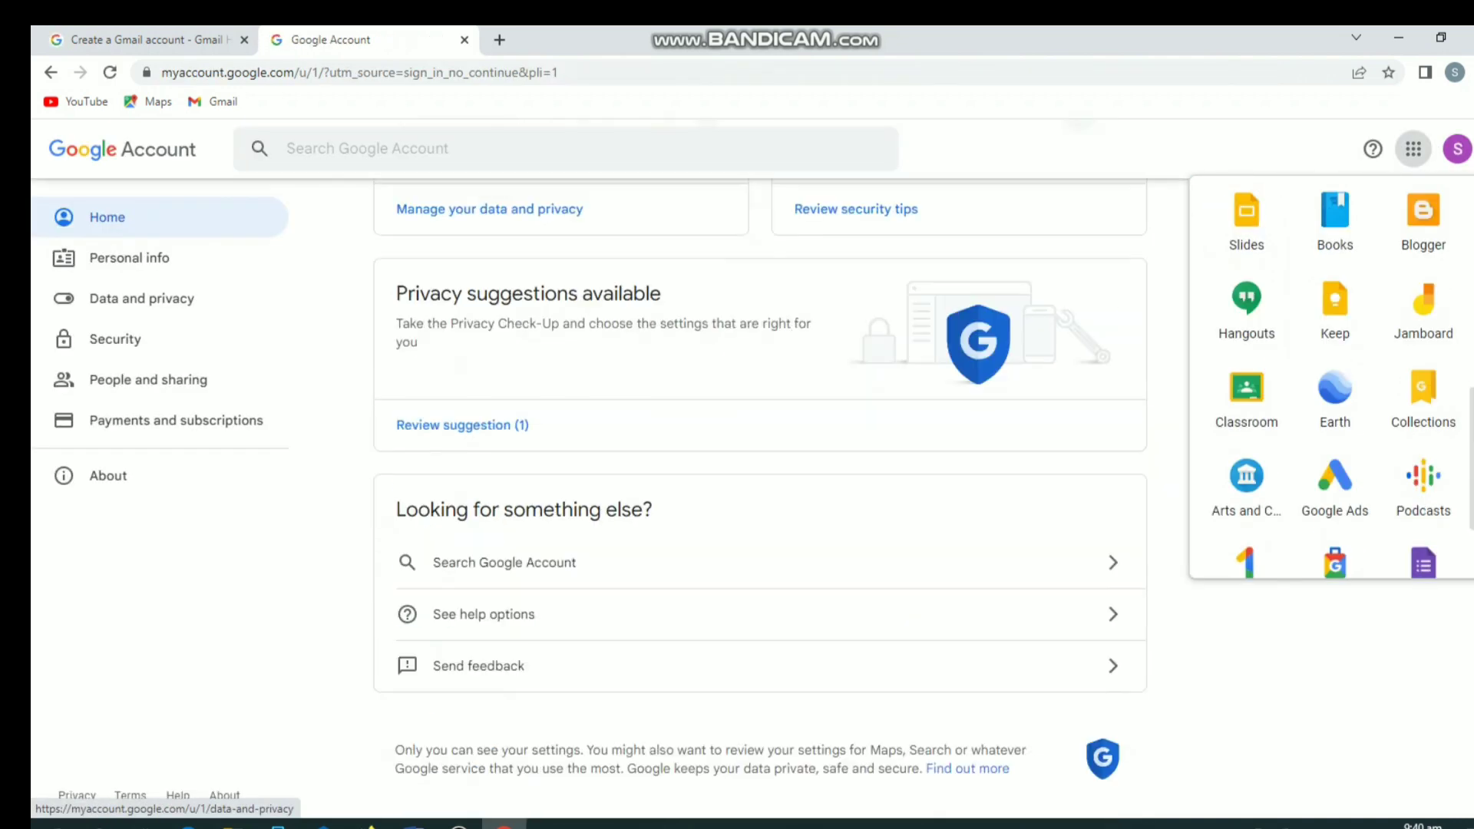
{"action": "scroll", "coordinate": [760, 461], "scroll_direction": "up", "scroll_amount": 5}
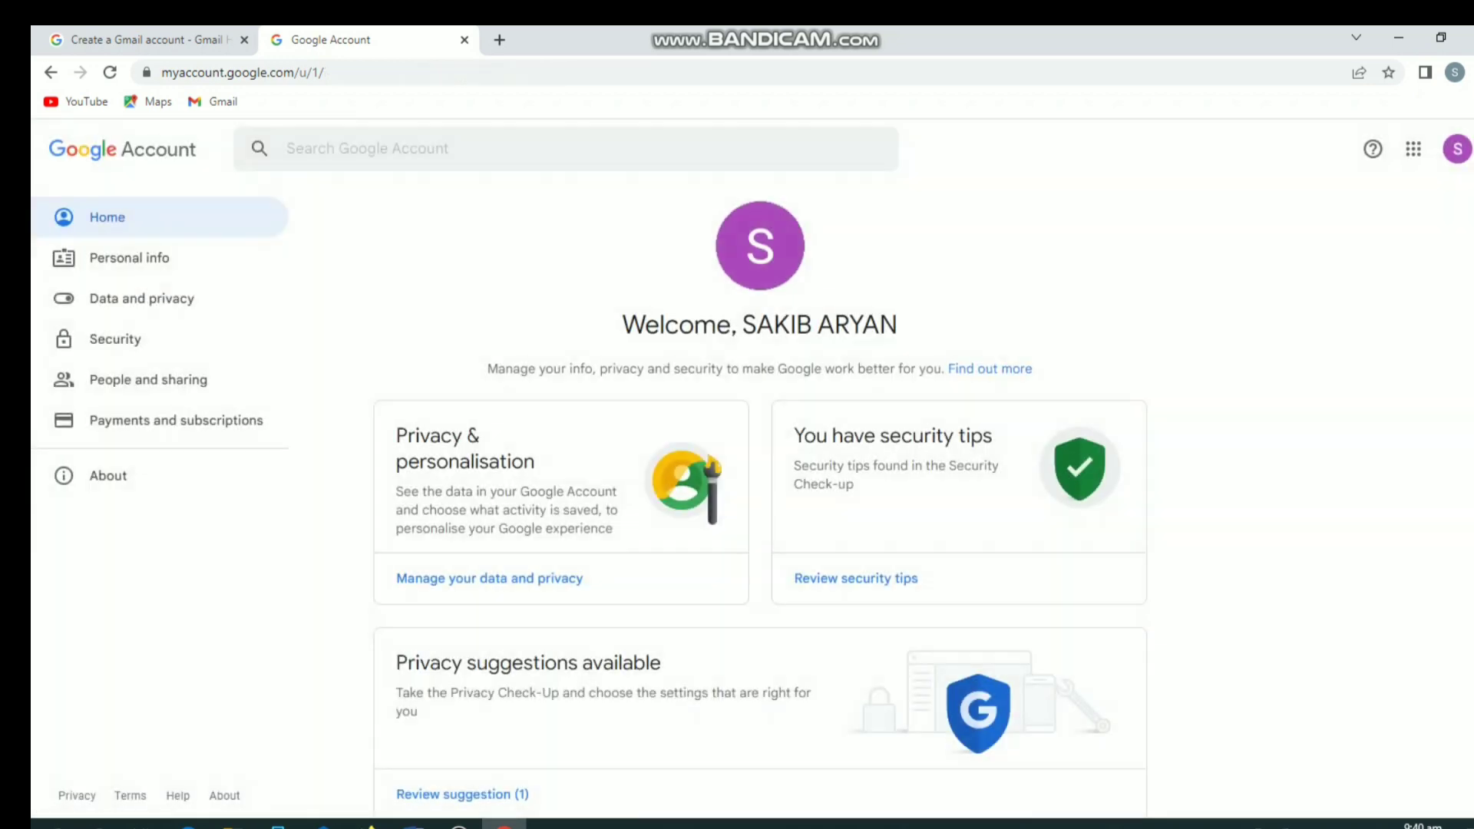
{"action": "left_click", "coordinate": [1457, 148]}
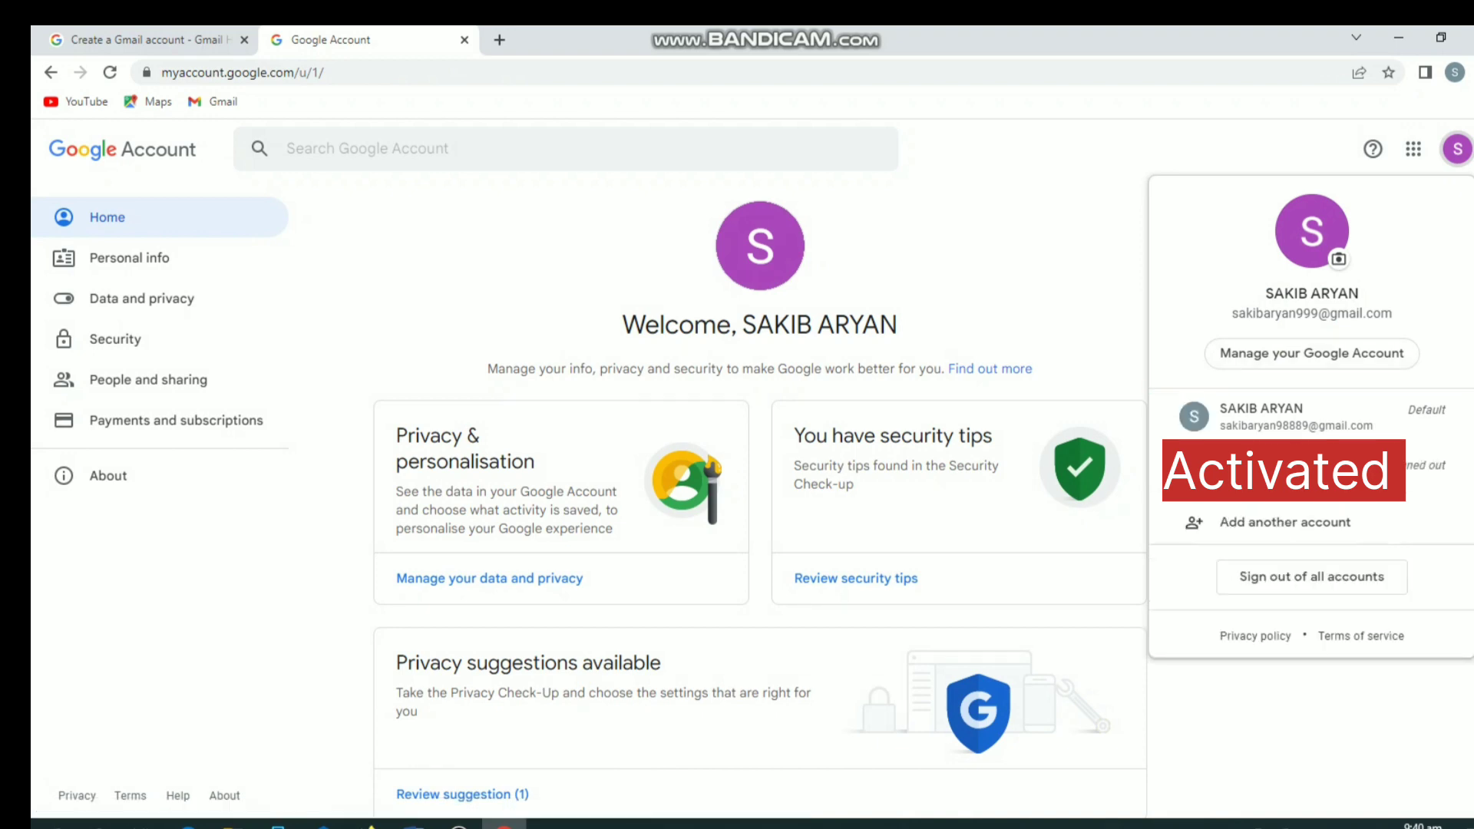
{"action": "scroll", "coordinate": [760, 491], "scroll_direction": "down", "scroll_amount": 5}
{"action": "left_click", "coordinate": [461, 424]}
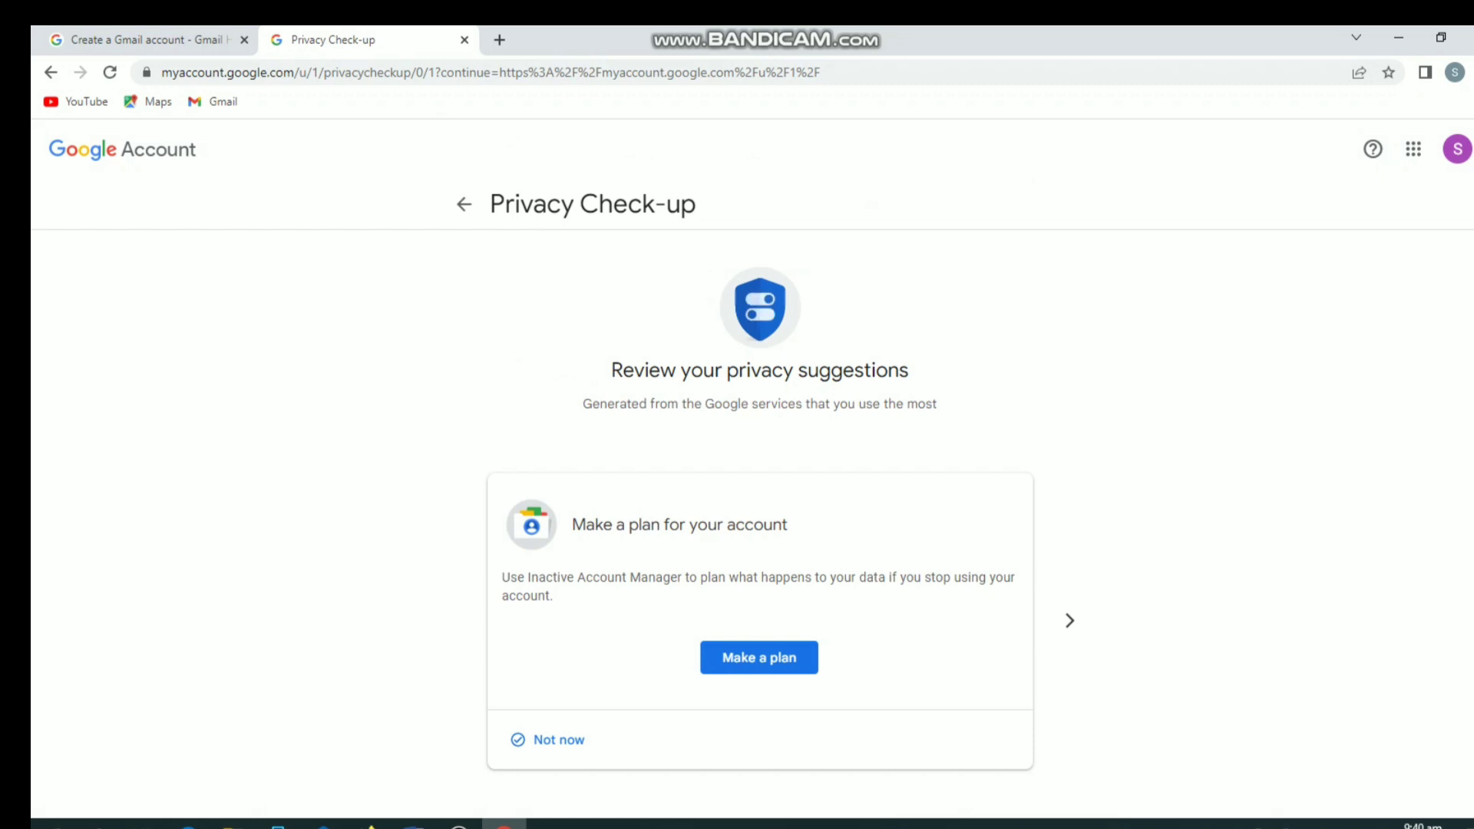
{"action": "left_click", "coordinate": [1413, 149]}
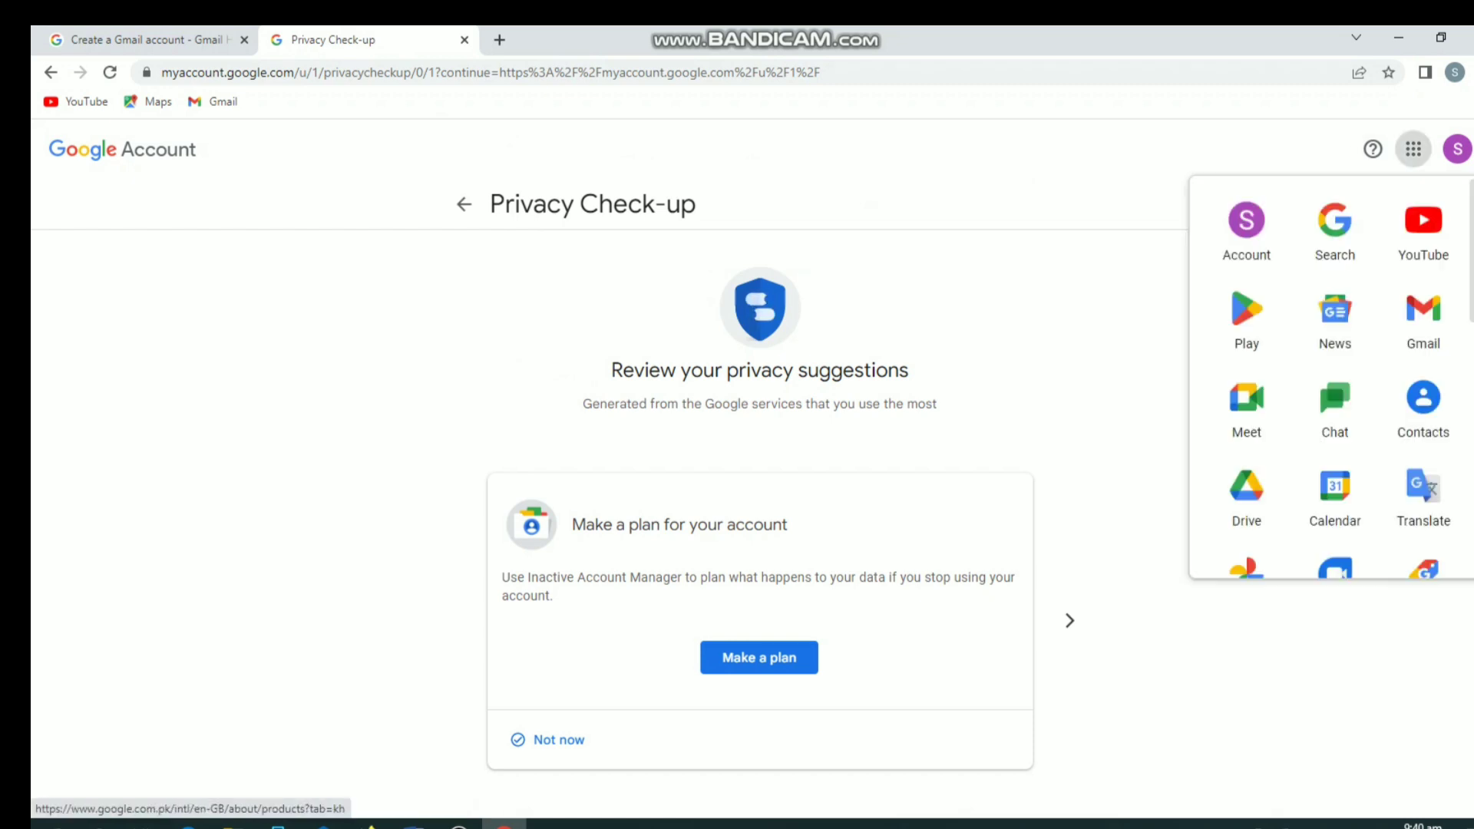
{"action": "left_click", "coordinate": [1423, 317]}
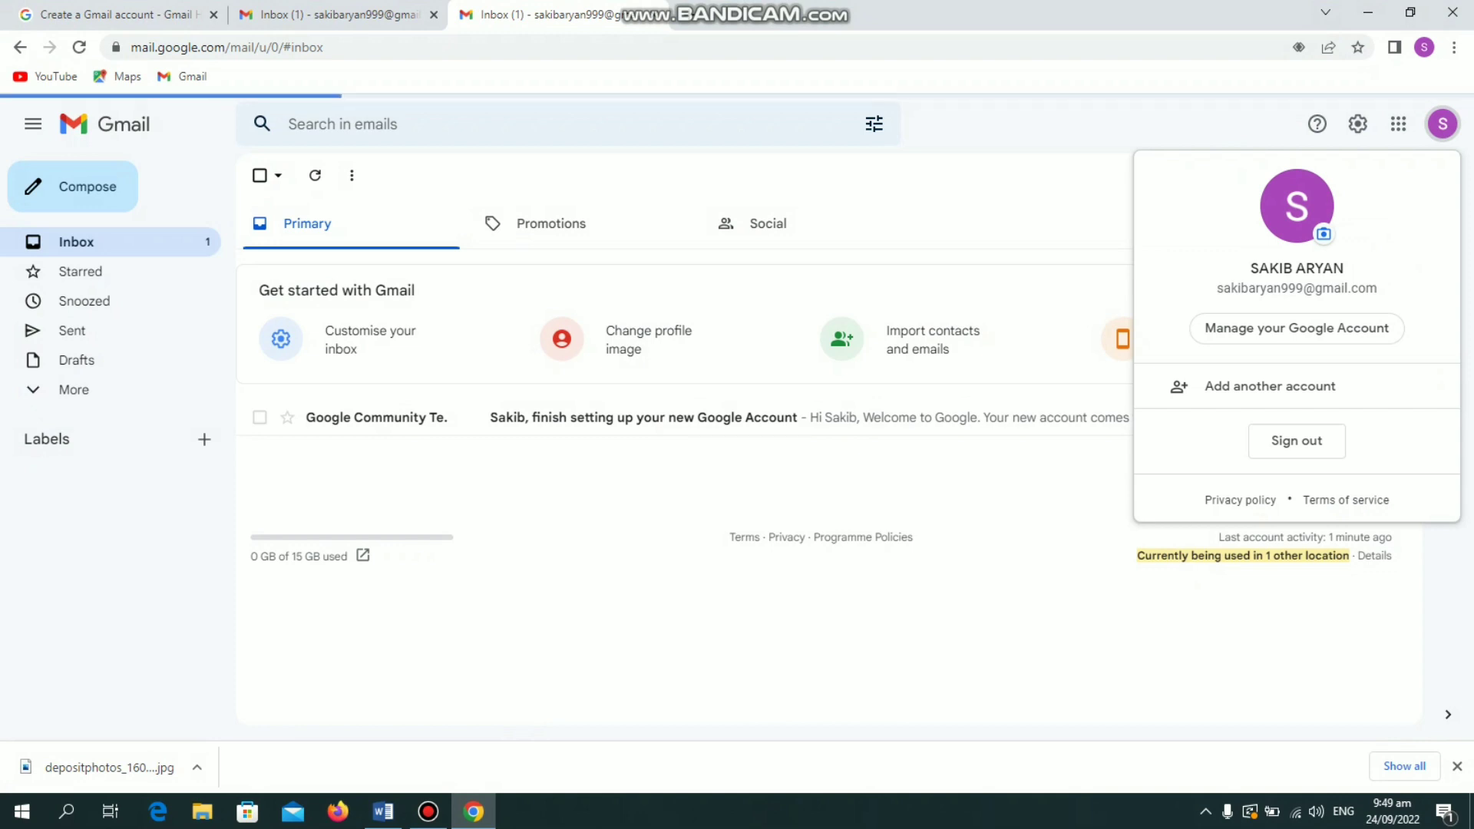
Step: Open the avatar's Add profile picture dialog and switch it to the From computer option
{"action": "left_click", "coordinate": [1324, 234]}
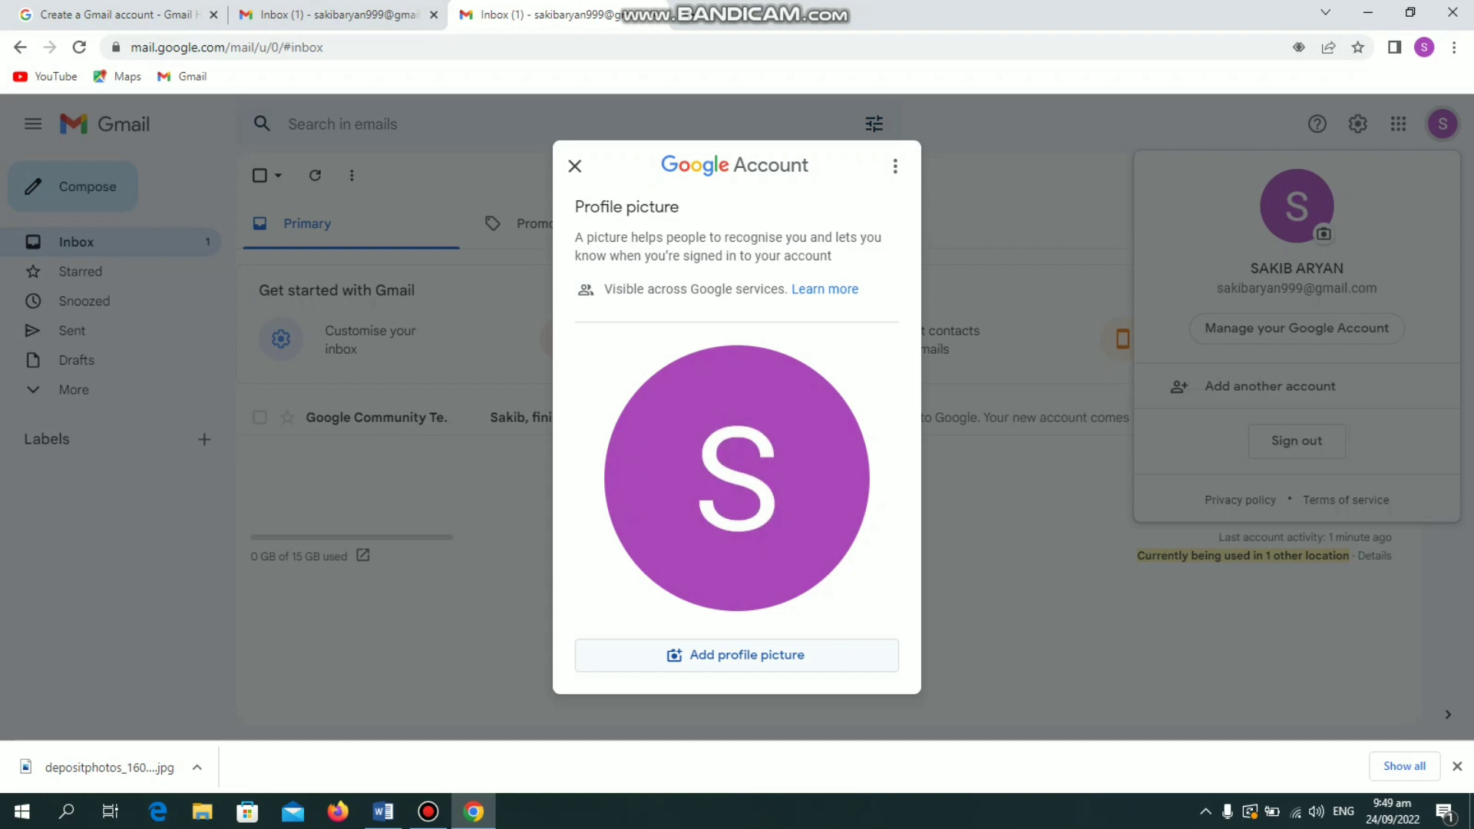
{"action": "left_click", "coordinate": [747, 655]}
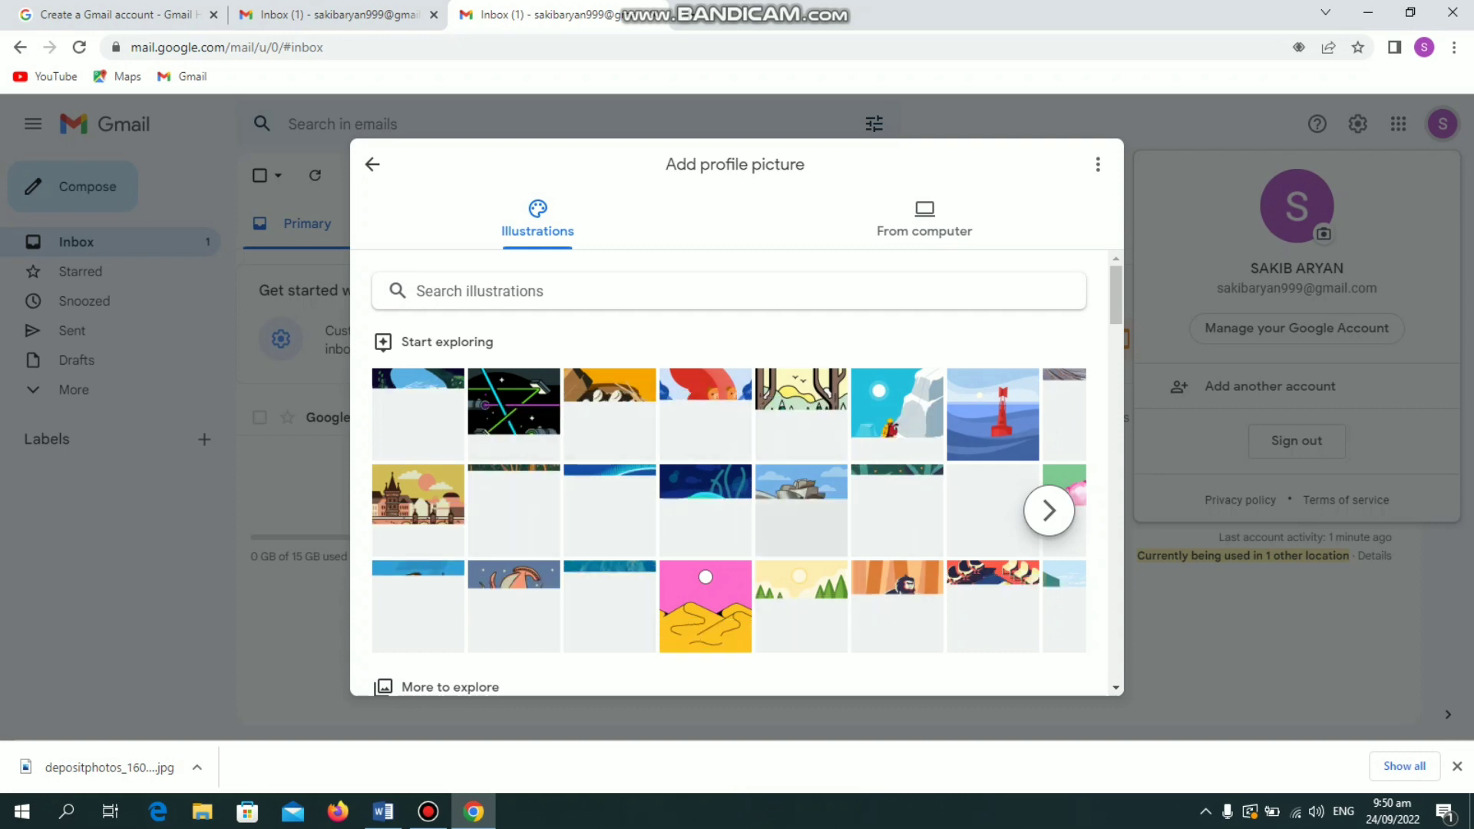
{"action": "scroll", "coordinate": [737, 476], "scroll_direction": "down", "scroll_amount": 5}
{"action": "scroll", "coordinate": [737, 476], "scroll_direction": "up", "scroll_amount": 5}
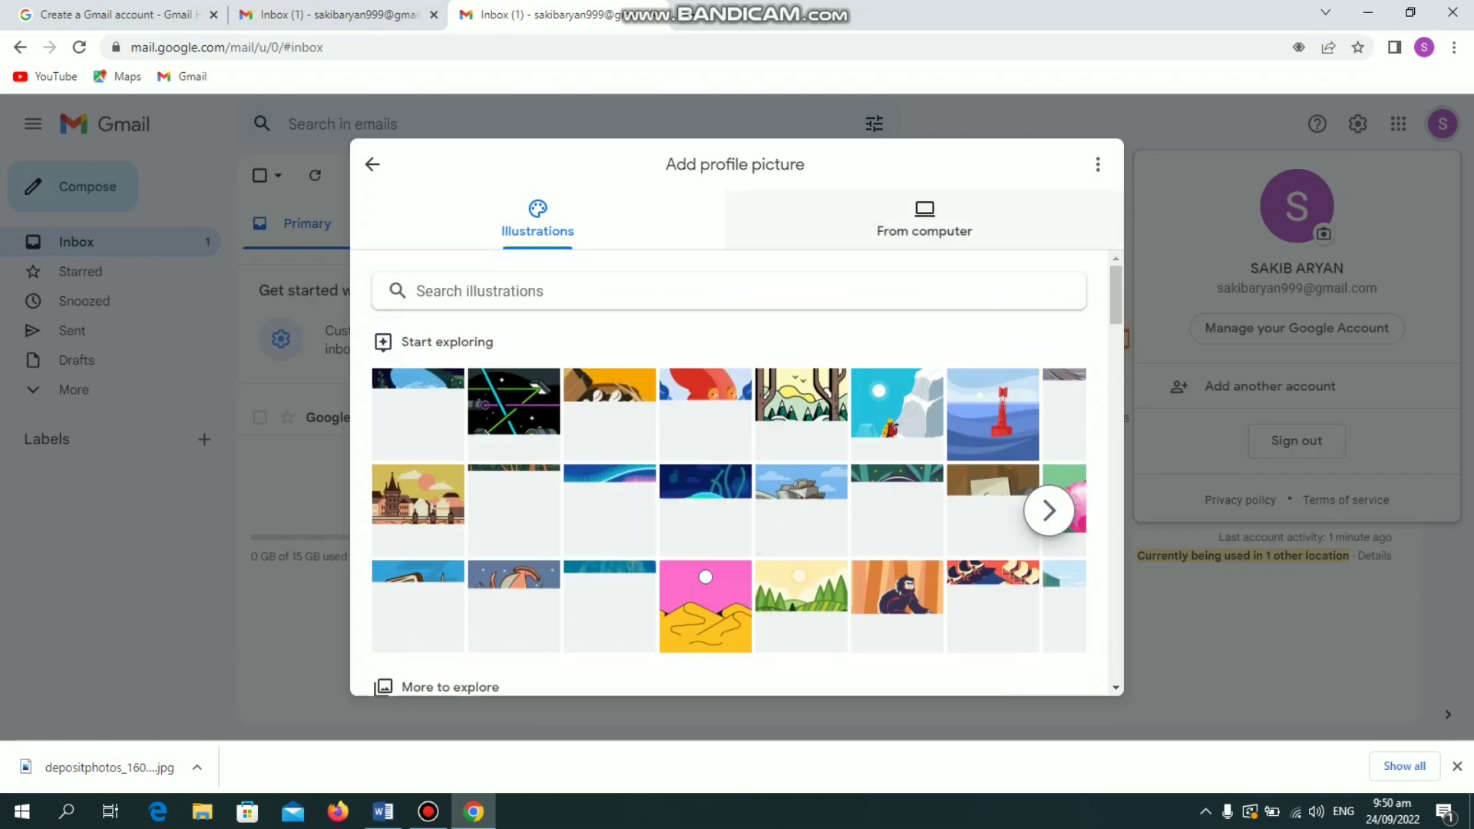
{"action": "left_click", "coordinate": [925, 219]}
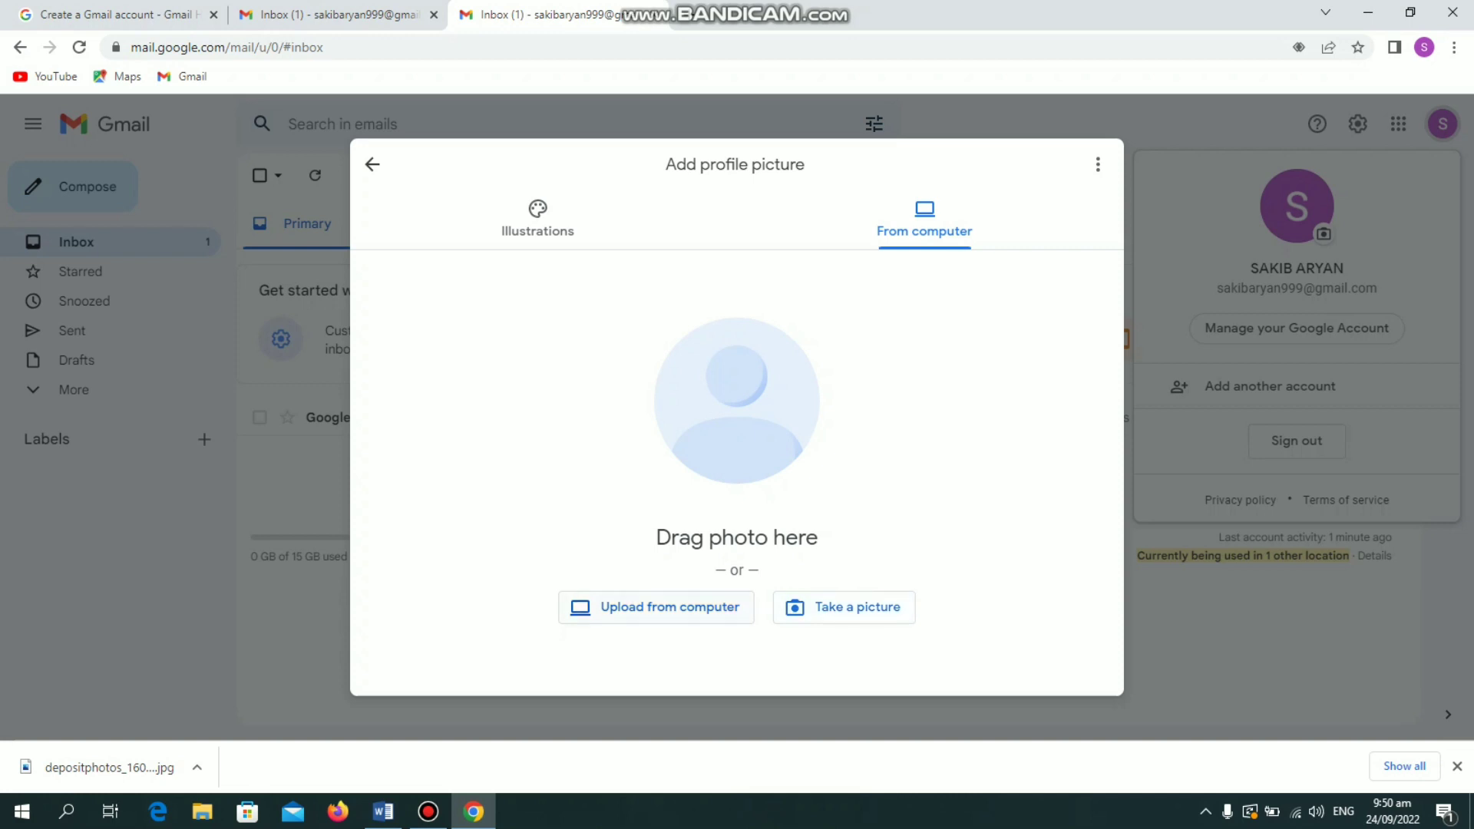
Step: Upload the red and gold shield image from the Desktop
{"action": "left_click", "coordinate": [657, 607]}
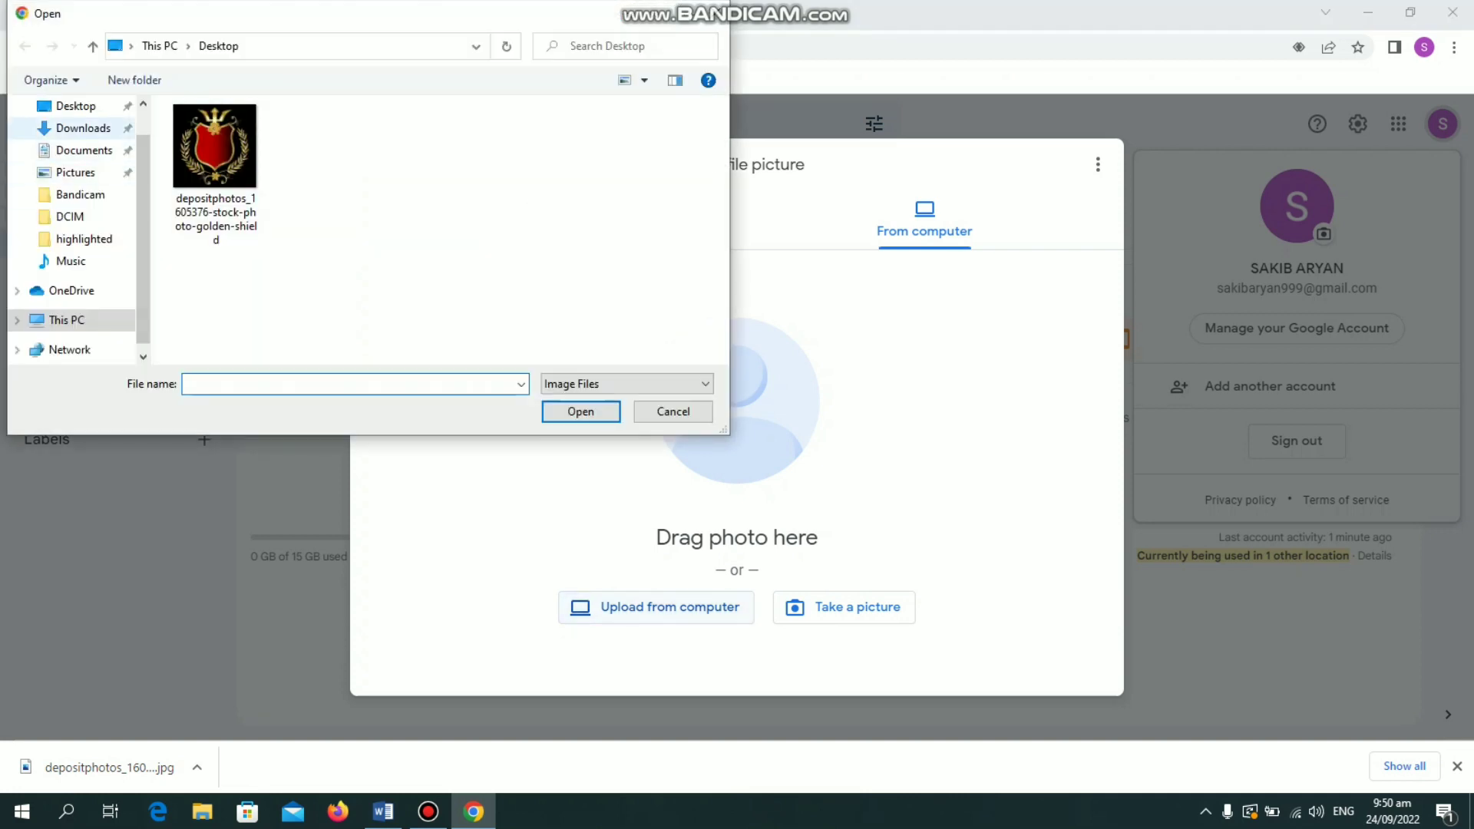
{"action": "left_click", "coordinate": [215, 168]}
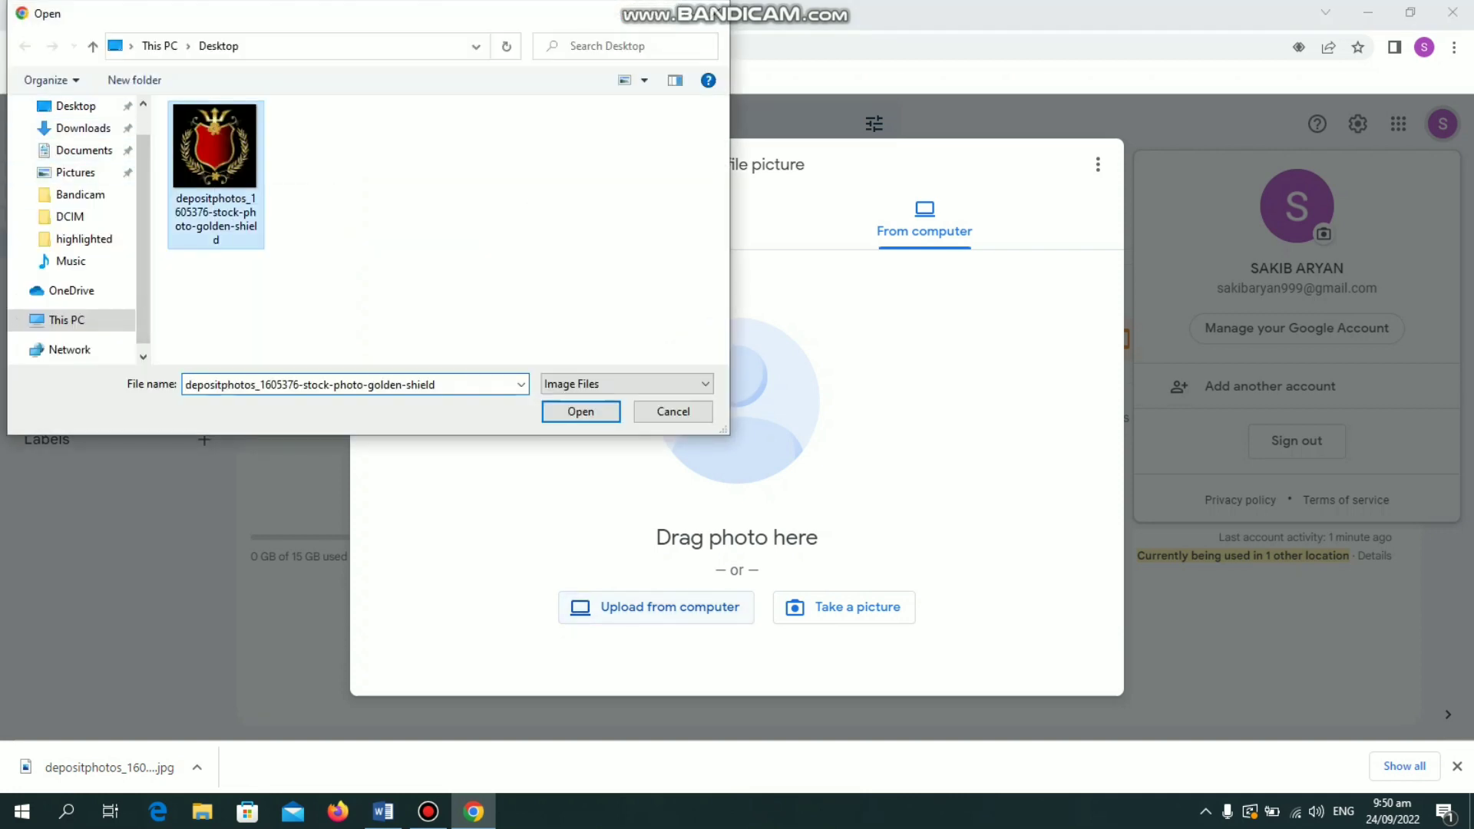
{"action": "key", "text": "Return"}
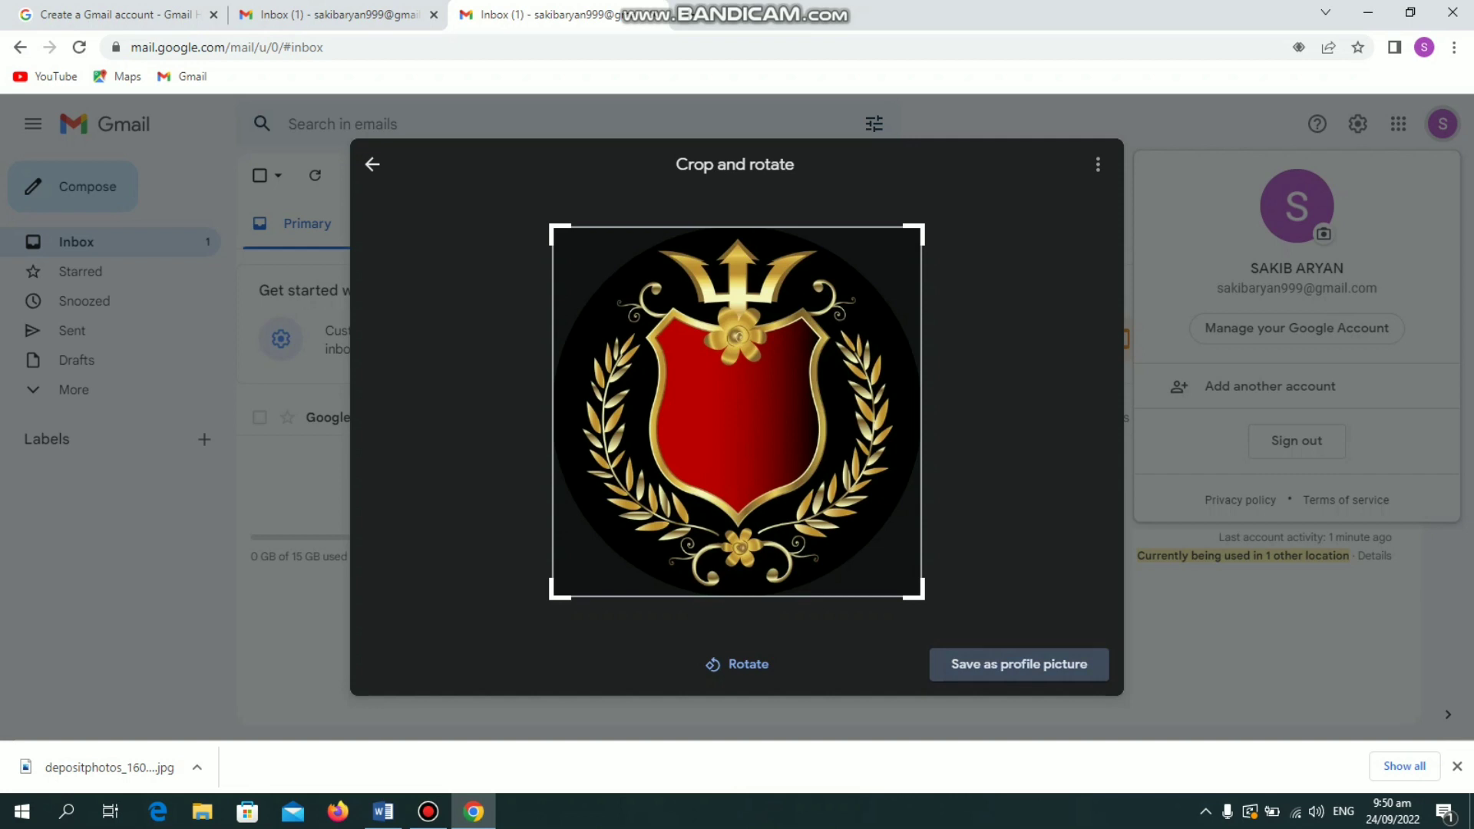
Step: Crop tightly around the shield, save it as the profile picture, and dismiss the notice
{"action": "mouse_move", "coordinate": [922, 595]}
{"action": "left_mouse_down"}
{"action": "mouse_move", "coordinate": [865, 539]}
{"action": "mouse_move", "coordinate": [921, 595]}
{"action": "left_mouse_up"}
{"action": "left_click", "coordinate": [1019, 664]}
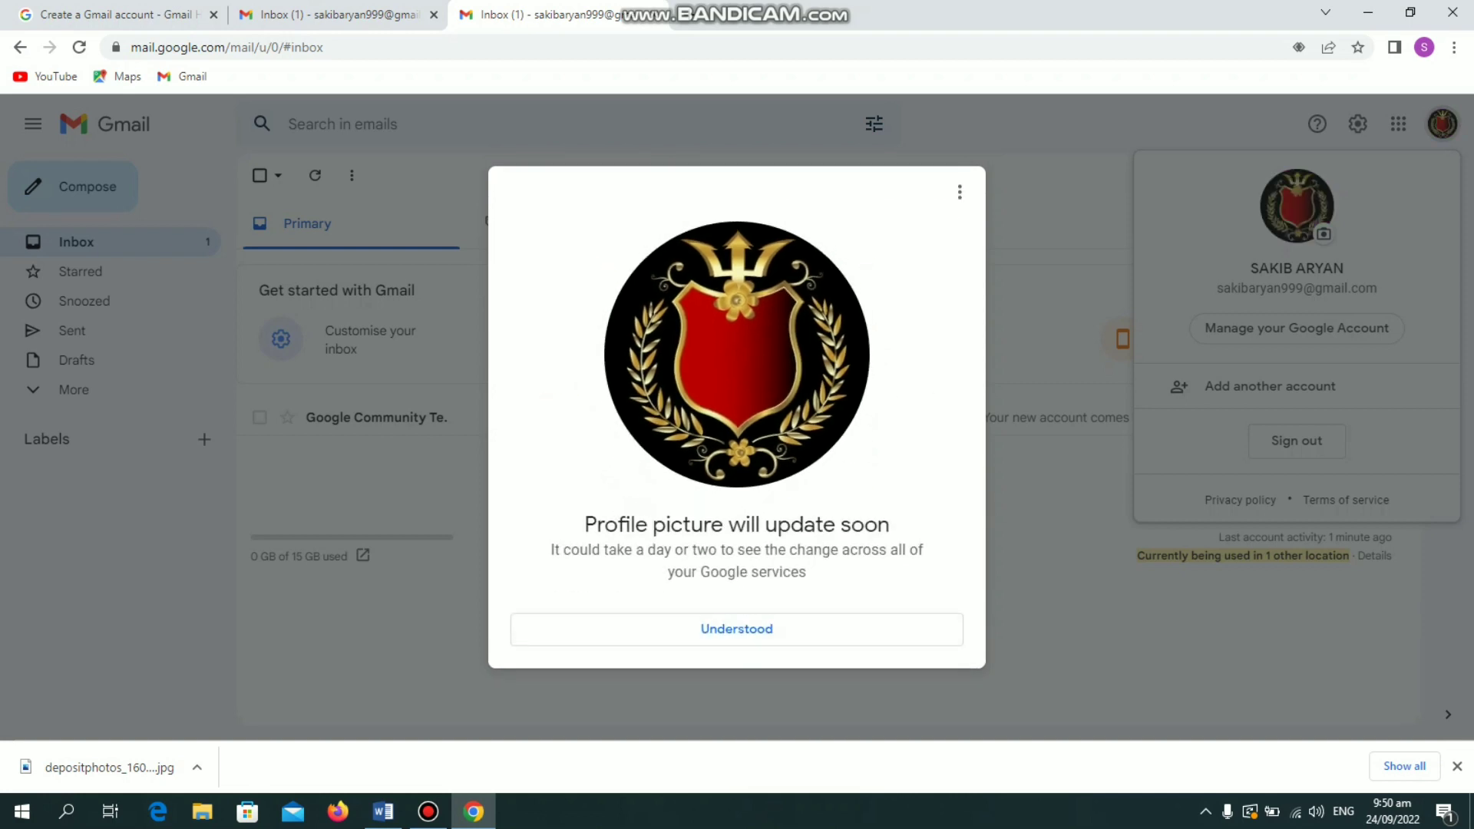
{"action": "key", "text": "Return"}
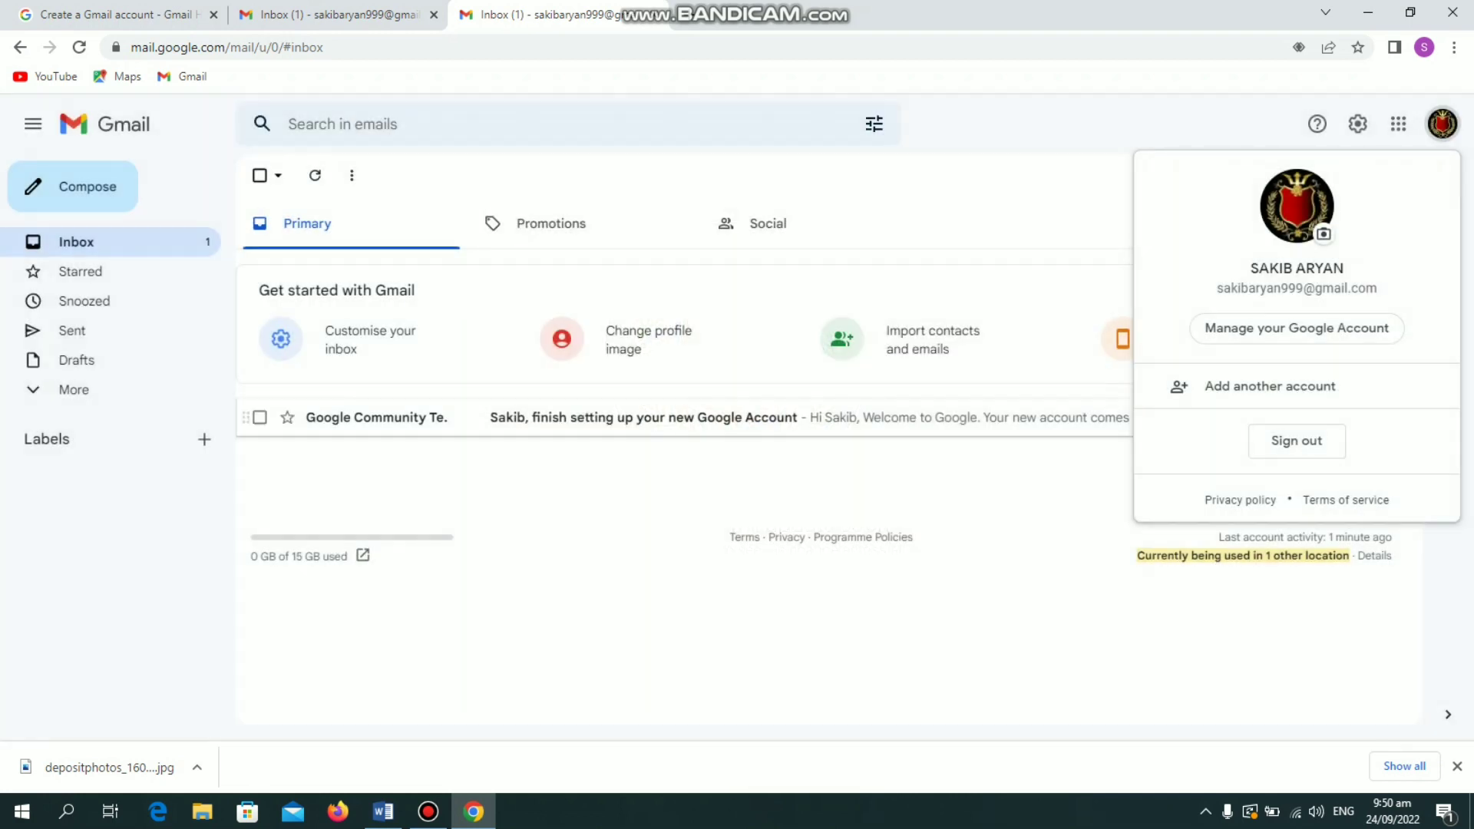